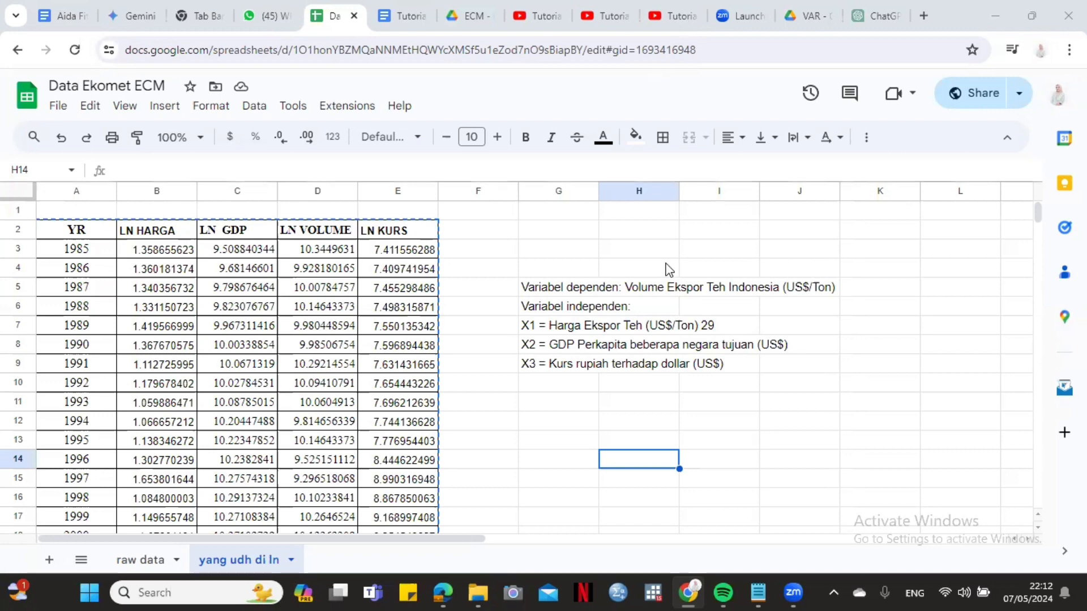
Step: View the title page of the tea export ECM thesis PDF in Edge and return to the Data Ekomet ECM spreadsheet
left_click(443, 592)
scroll(573, 283, "down", 1)
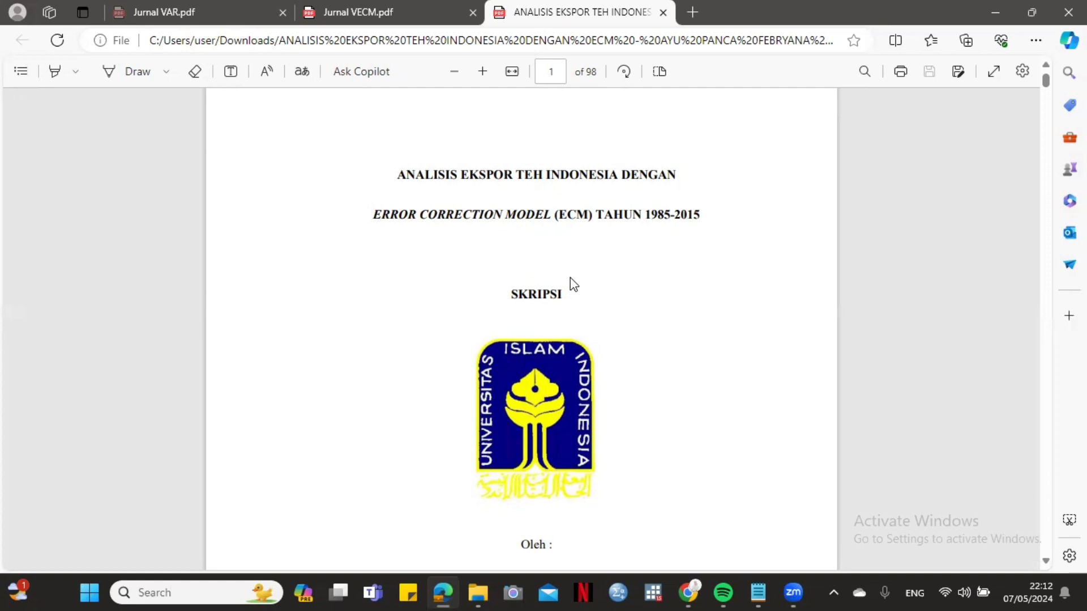
mouse_move(692, 593)
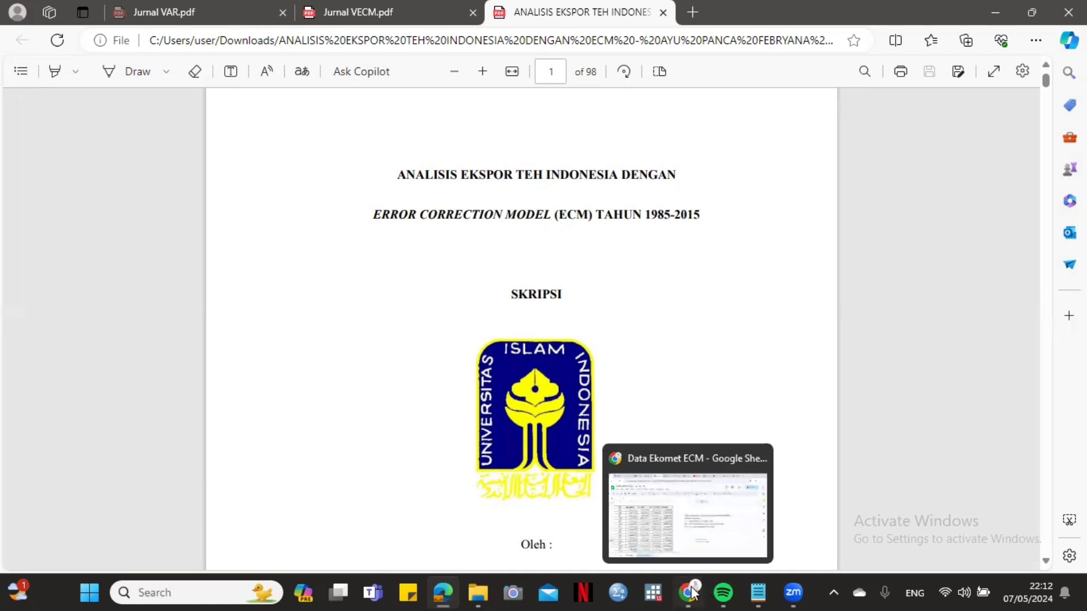
left_click(692, 526)
left_click(558, 448)
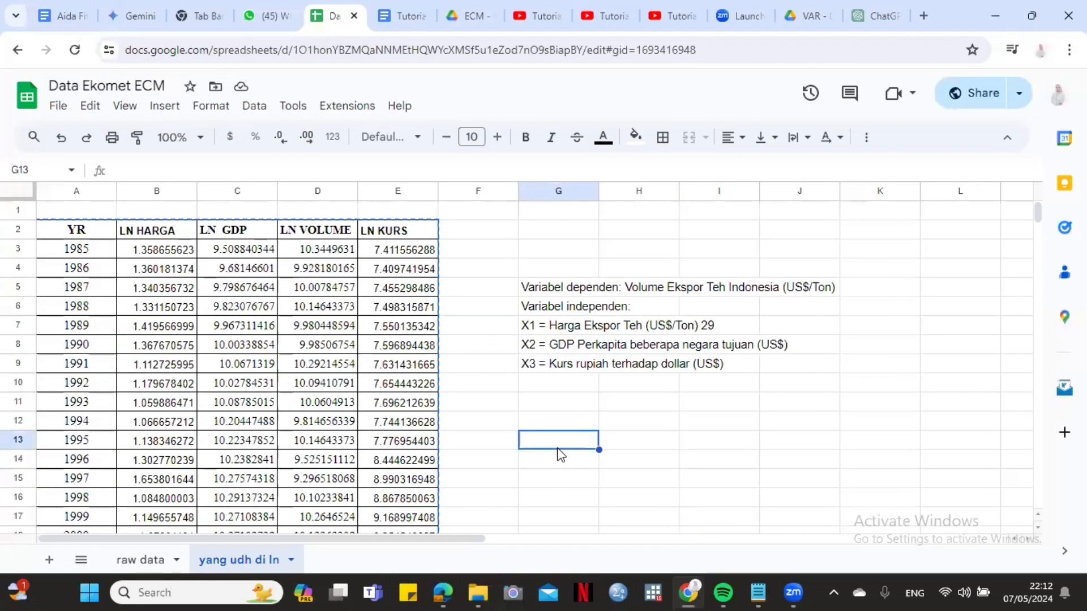
Step: Examine the "raw data" sheet and the variable definitions on the "yang udh di ln" sheet
left_click(159, 561)
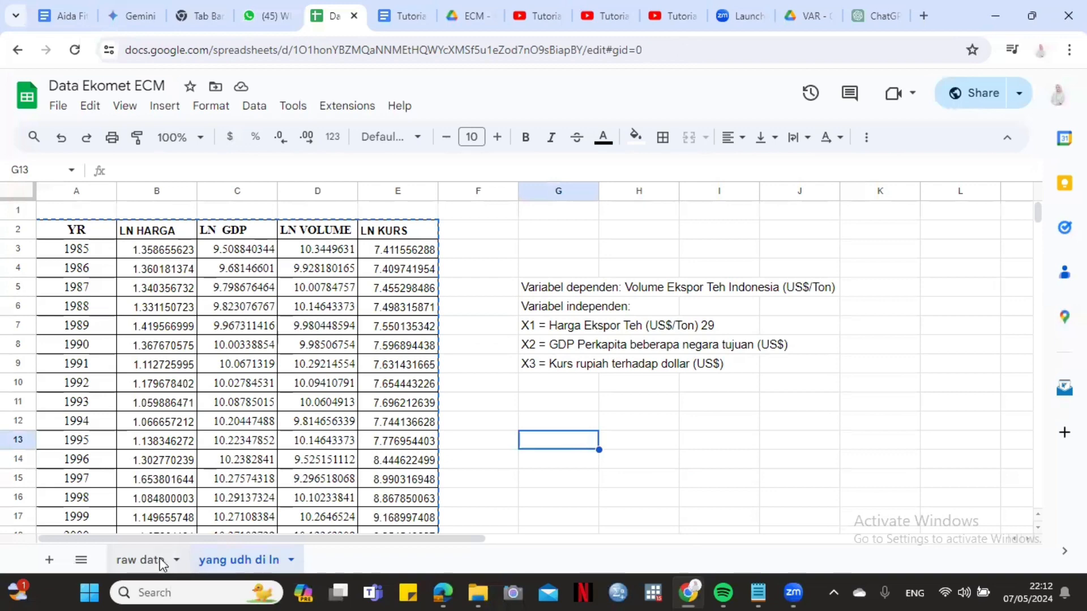
left_click(522, 459)
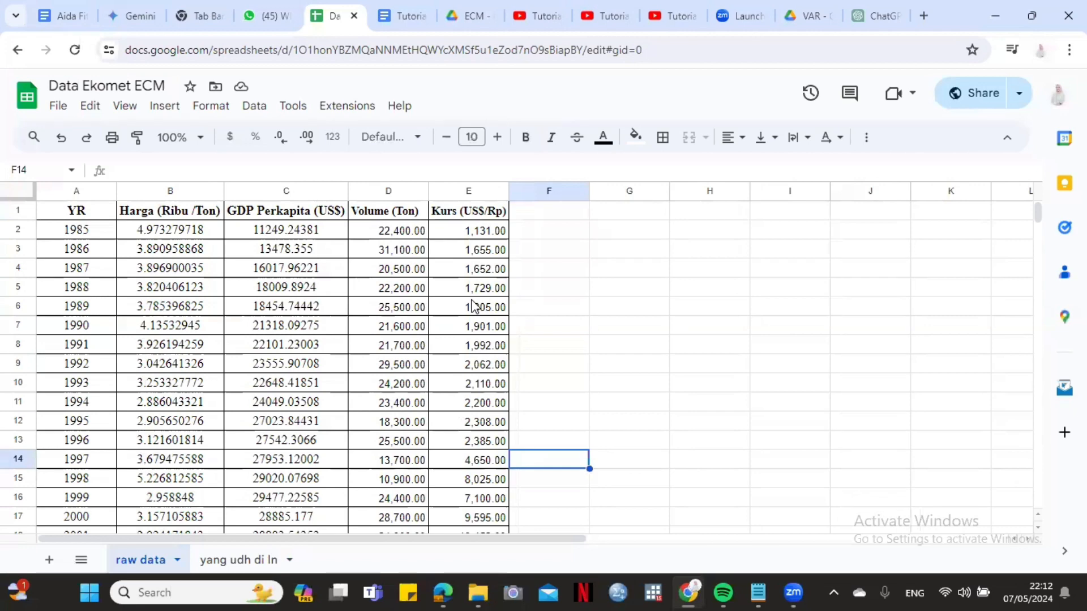
left_click(252, 560)
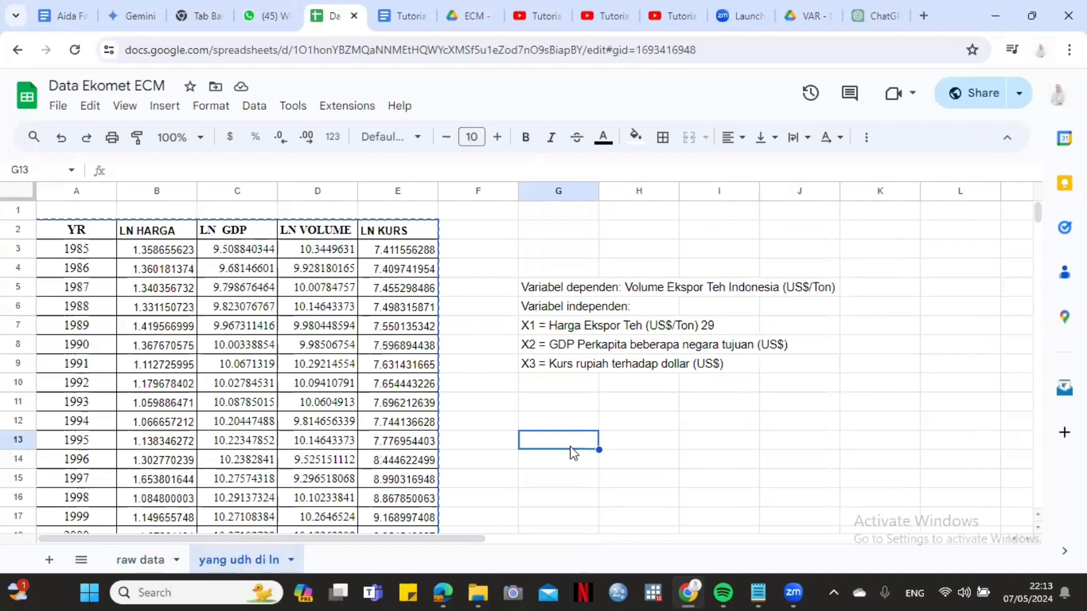
scroll(572, 452, "right", 2)
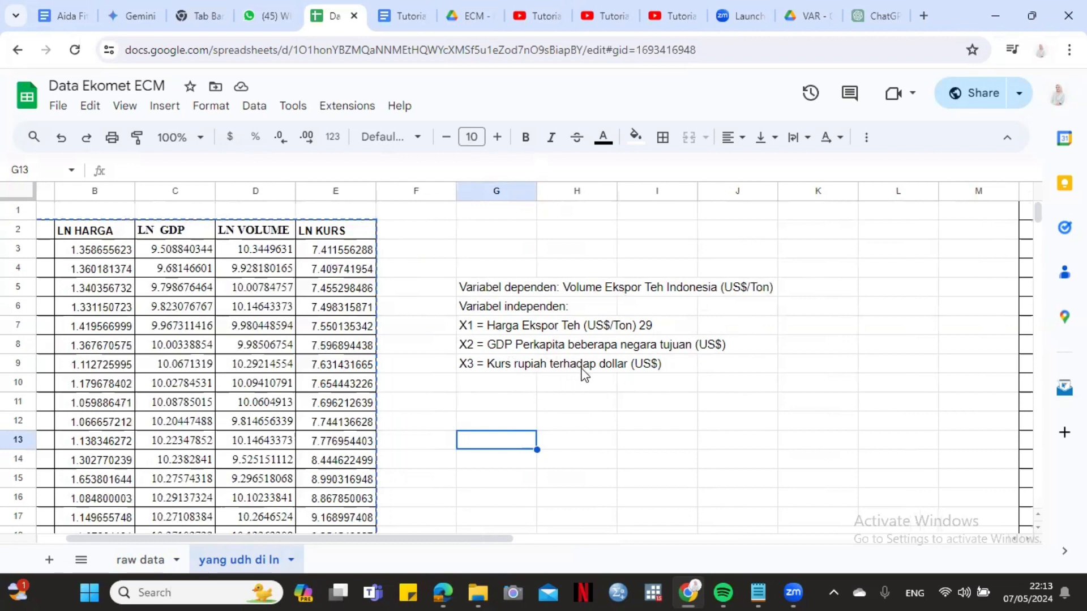
Step: Launch Stata, accept the update check and open the Data Editor in edit mode
left_click(652, 592)
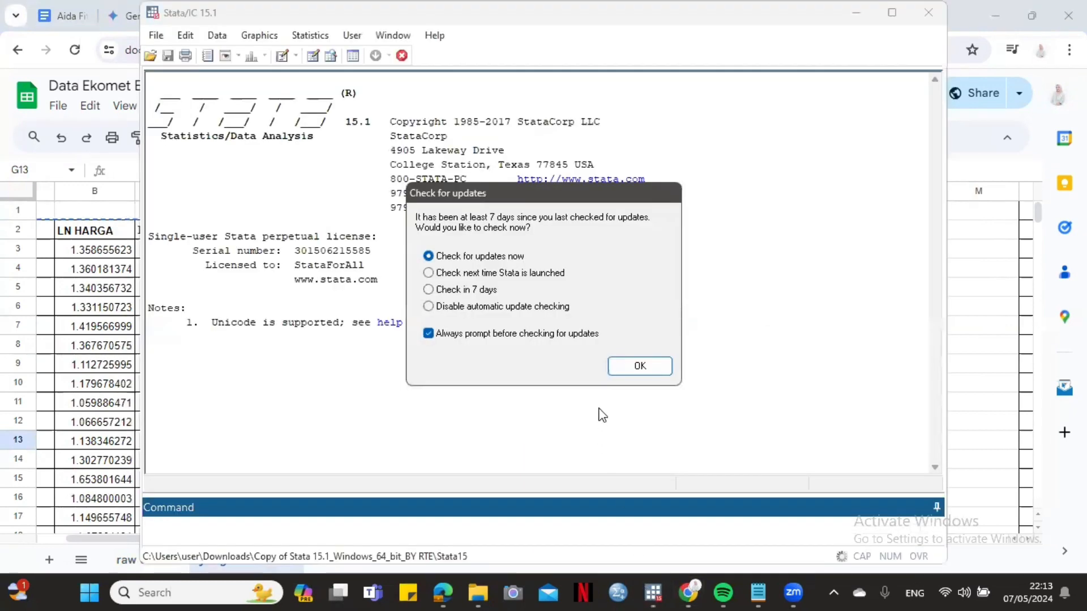
left_click(632, 367)
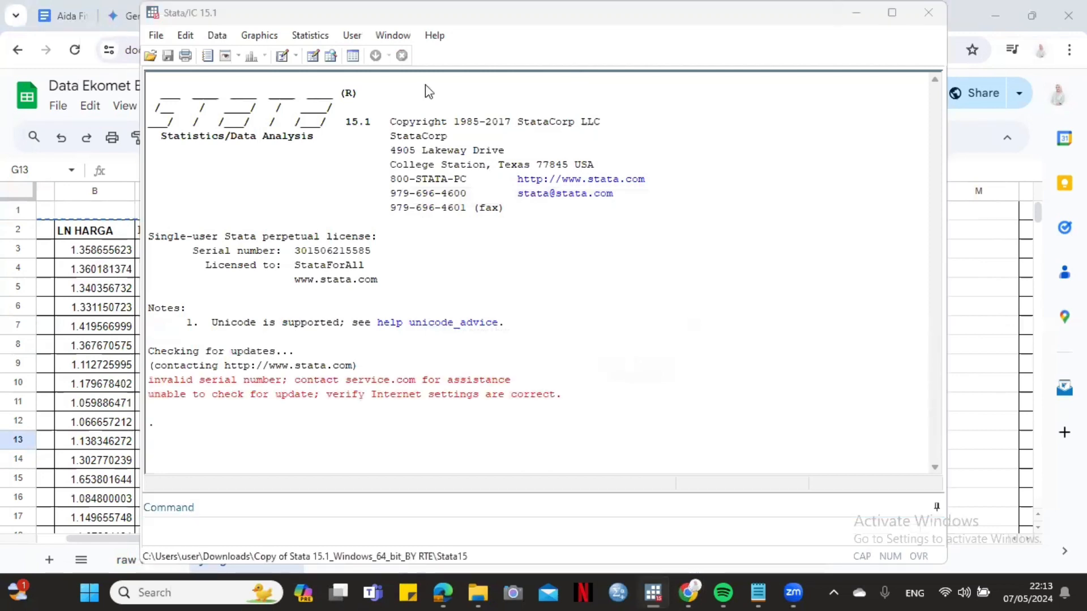
left_click(311, 60)
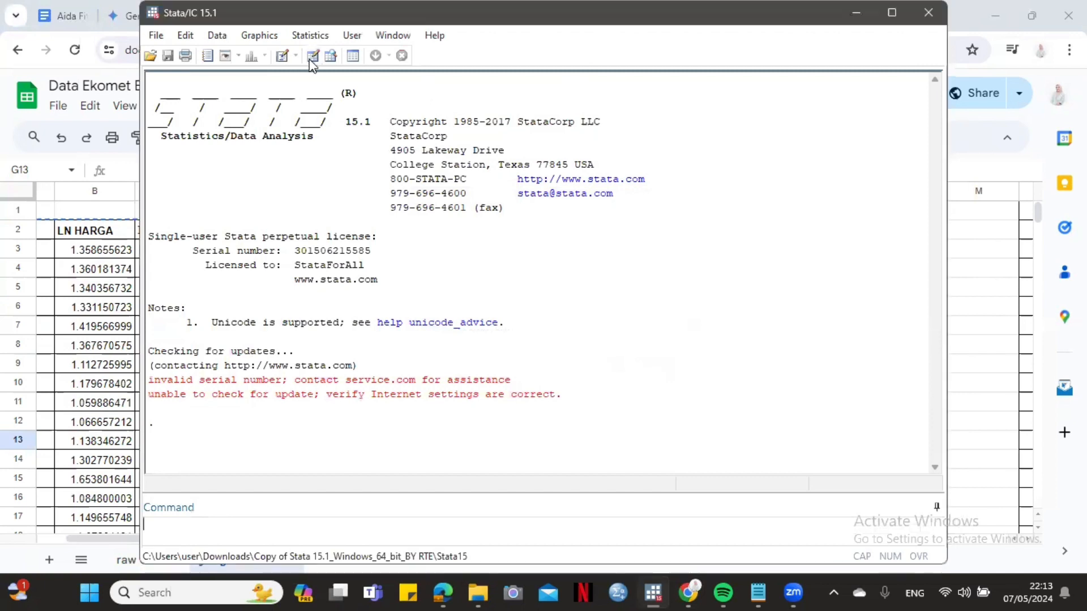
left_click(311, 56)
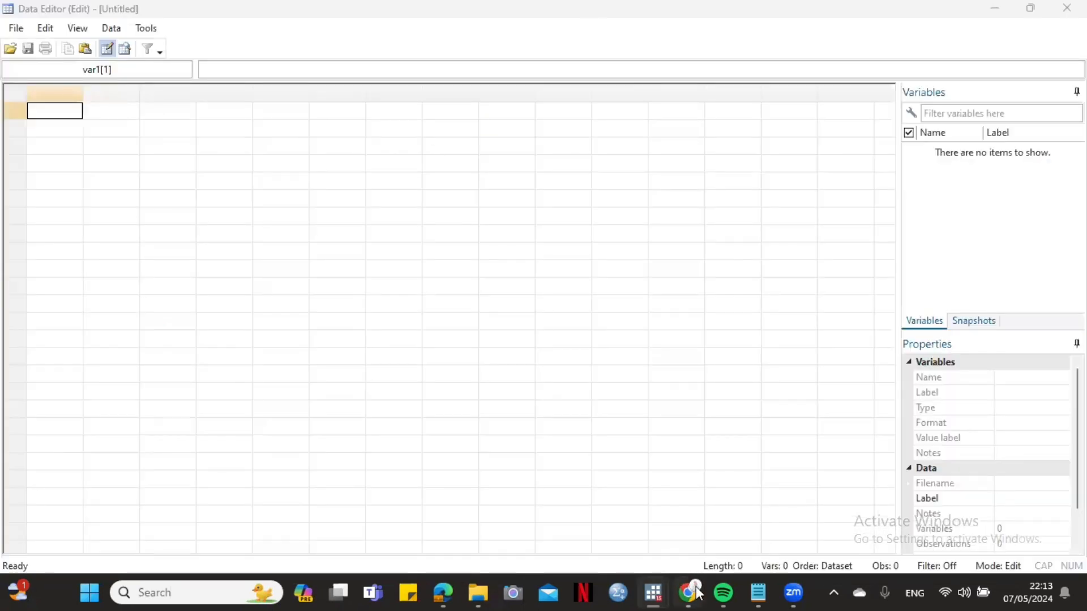
Step: Switch back to the spreadsheet and copy the log-transformed table A2:E33, including its header row
mouse_move(698, 592)
left_click(697, 544)
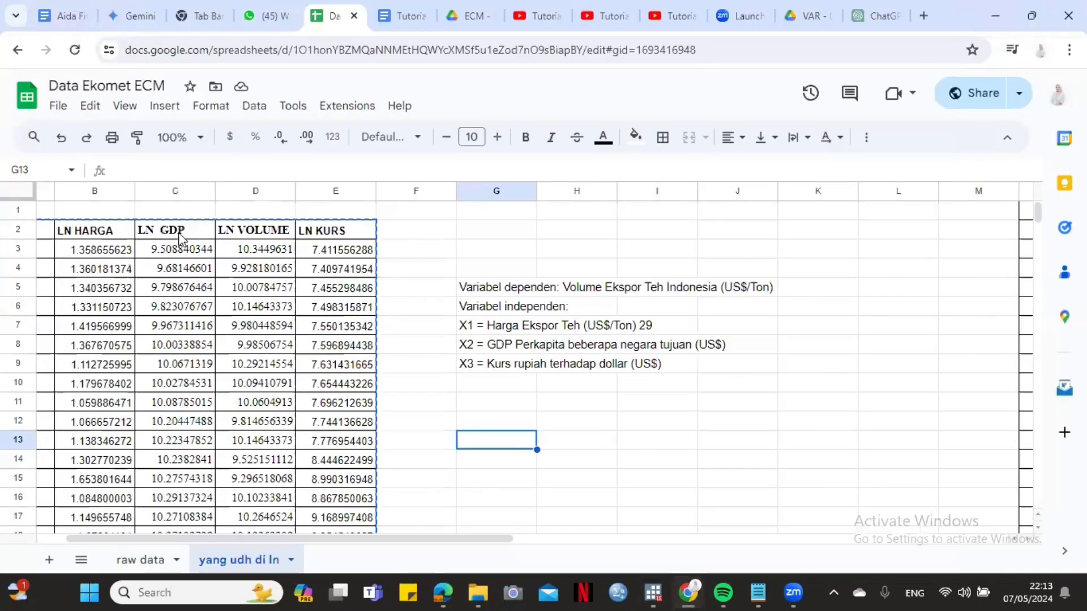
left_click(91, 227)
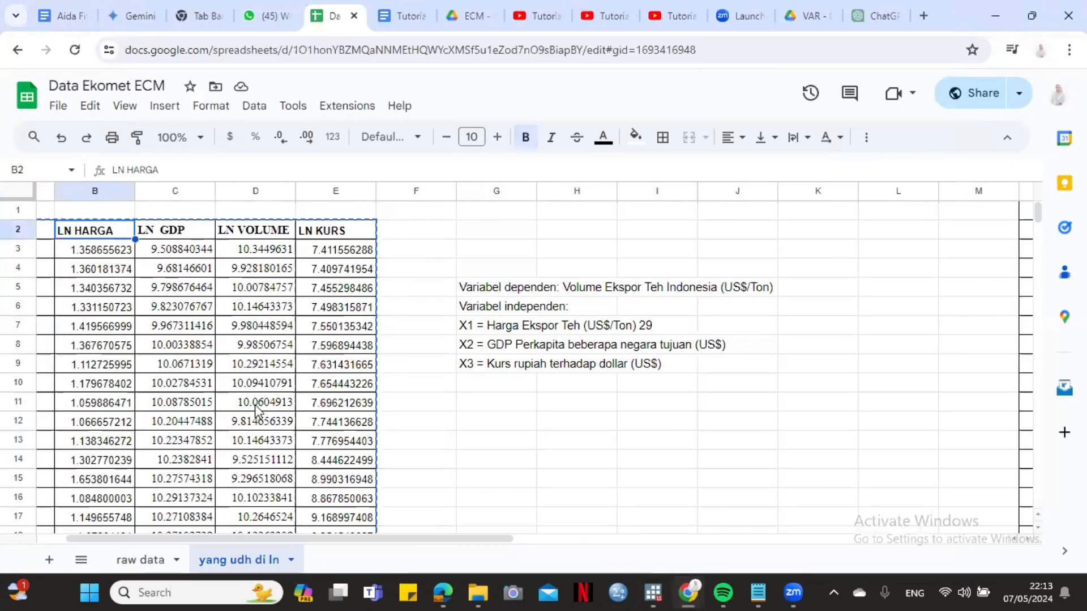
scroll(255, 409, "left", 2)
left_click(61, 233)
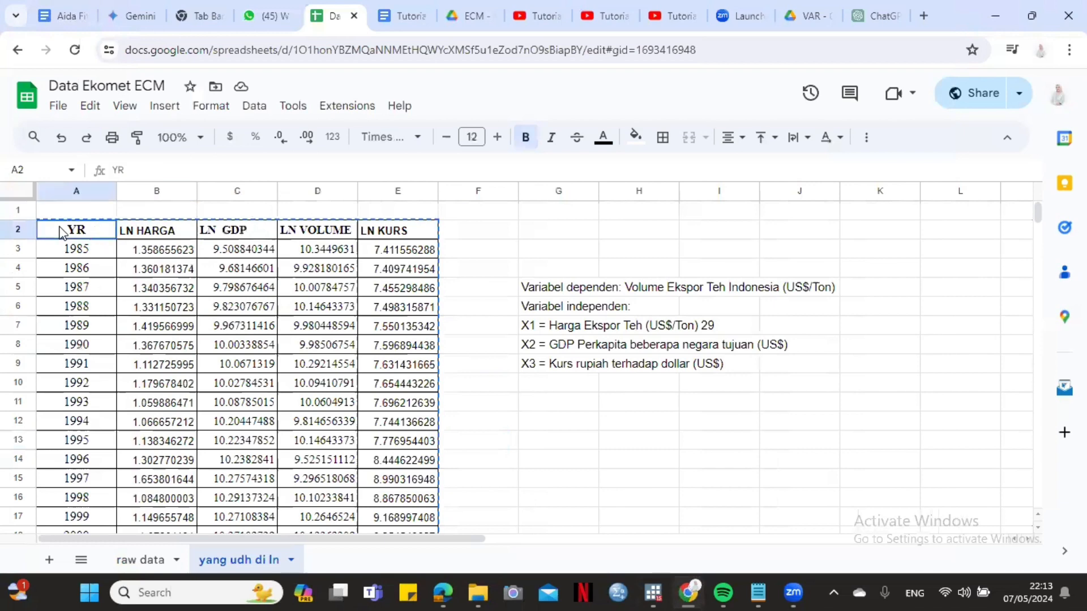
key("ctrl+shift+Right")
key("ctrl+shift+Down")
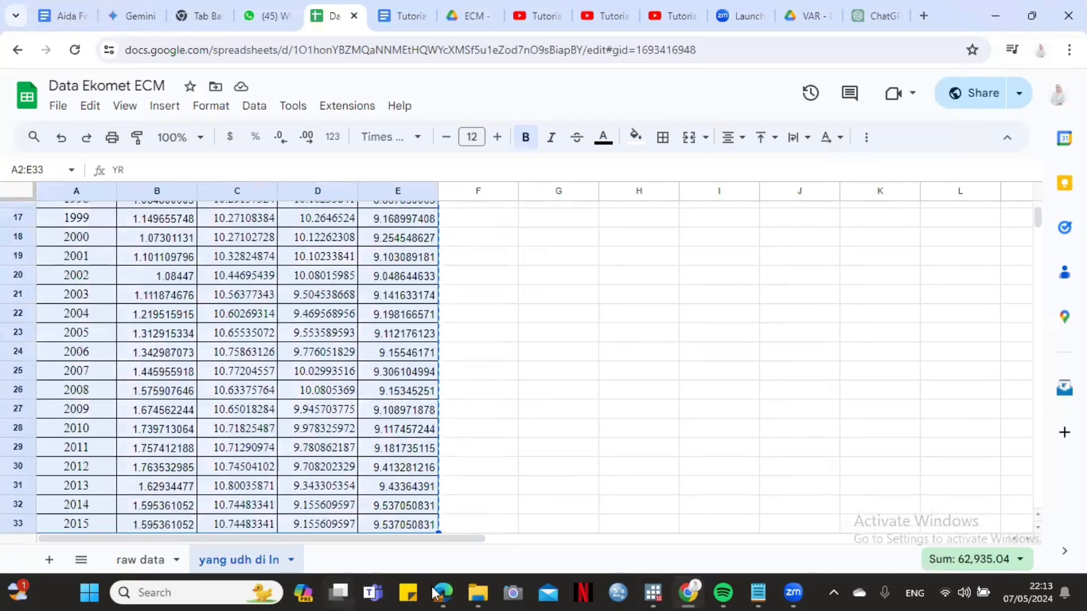
Step: Paste the copied table into Stata's Data Editor from the first cell, treating the first row as variable names
mouse_move(653, 592)
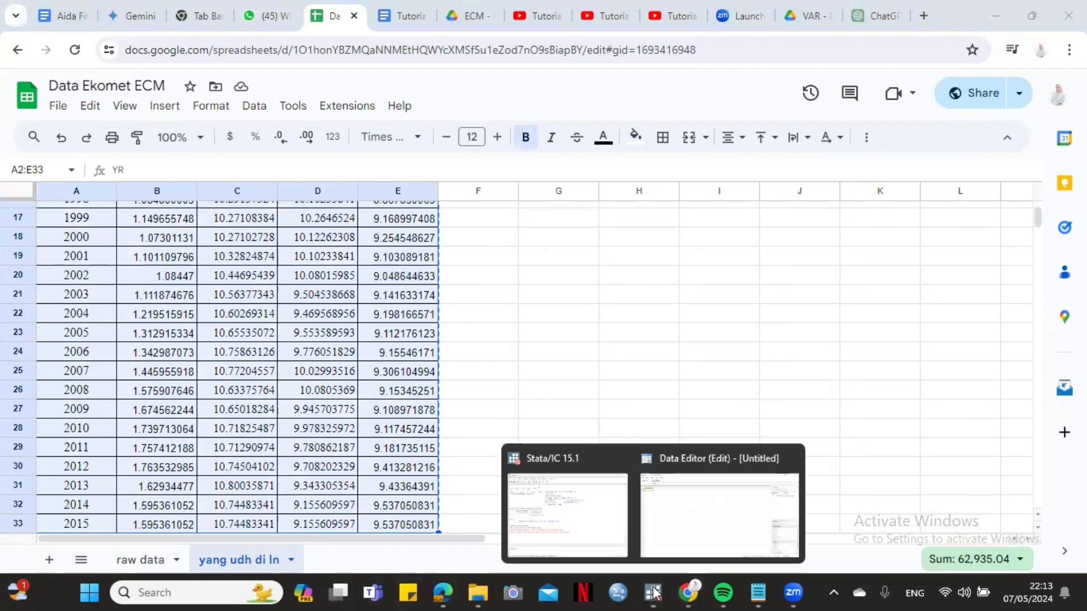
left_click(735, 522)
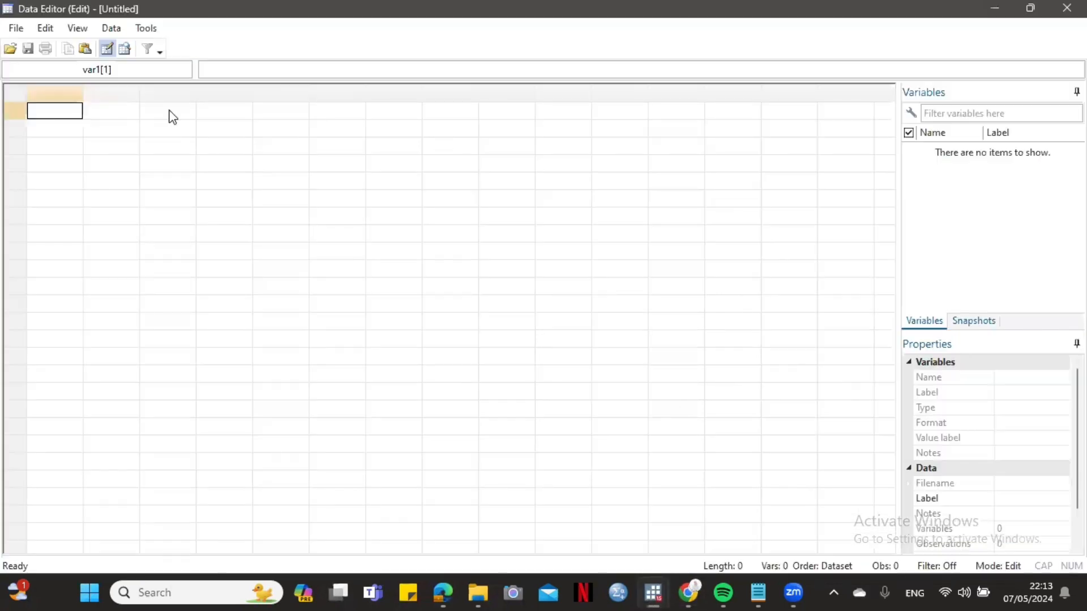
right_click(78, 112)
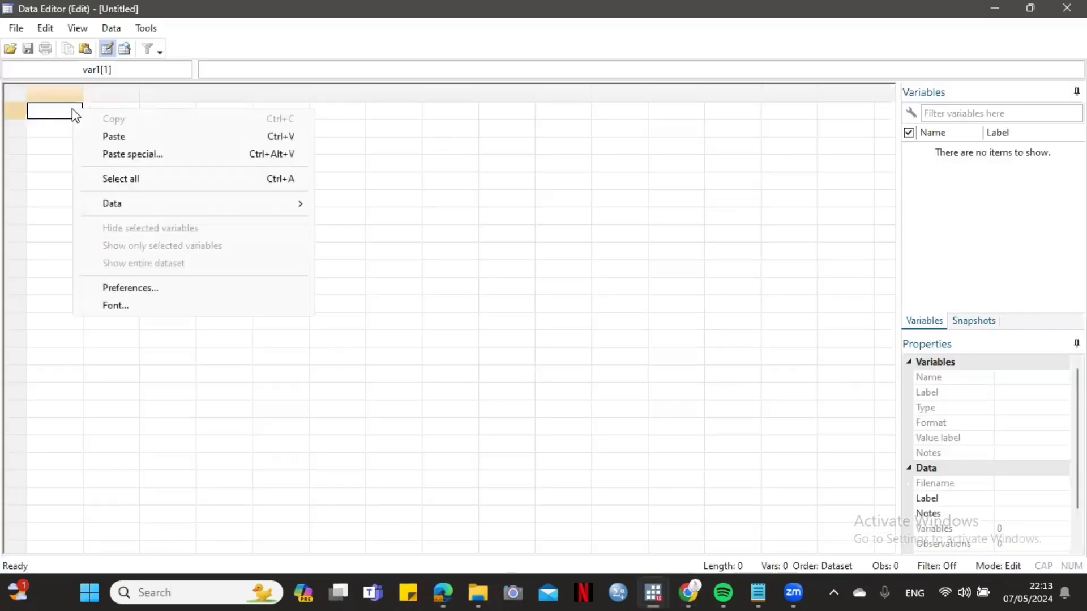
left_click(170, 136)
left_click(401, 361)
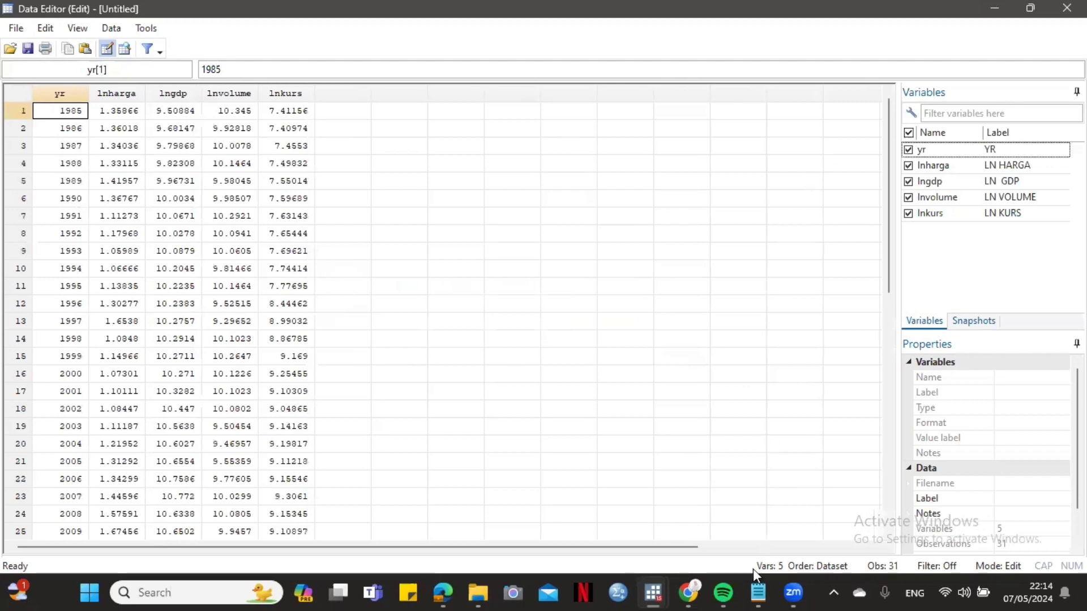
Step: Return to Stata's main window and declare yr as the time variable with "tsset yr"
mouse_move(653, 592)
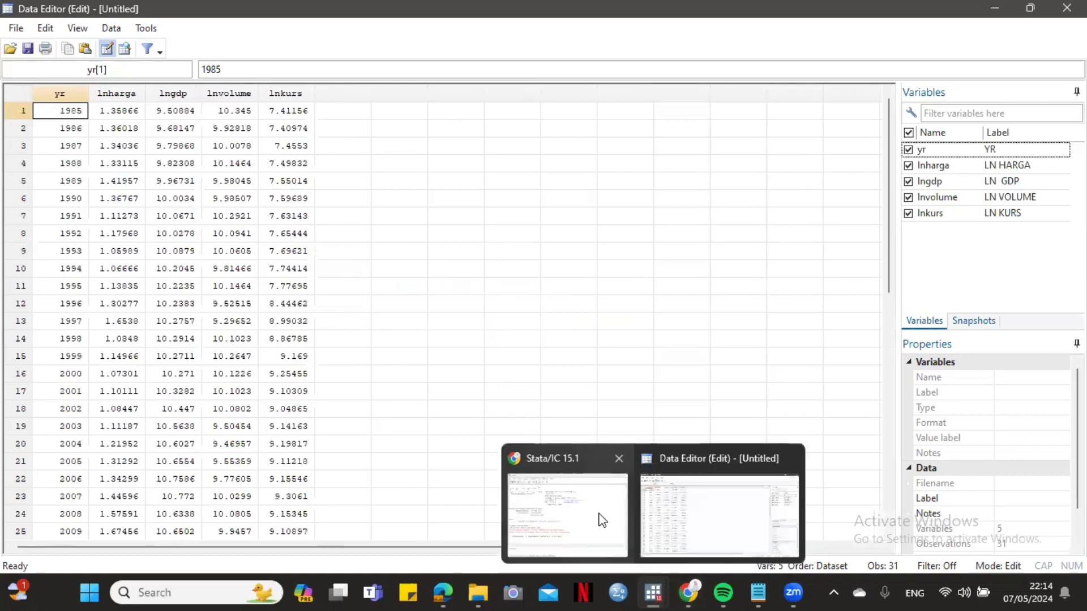
left_click(602, 518)
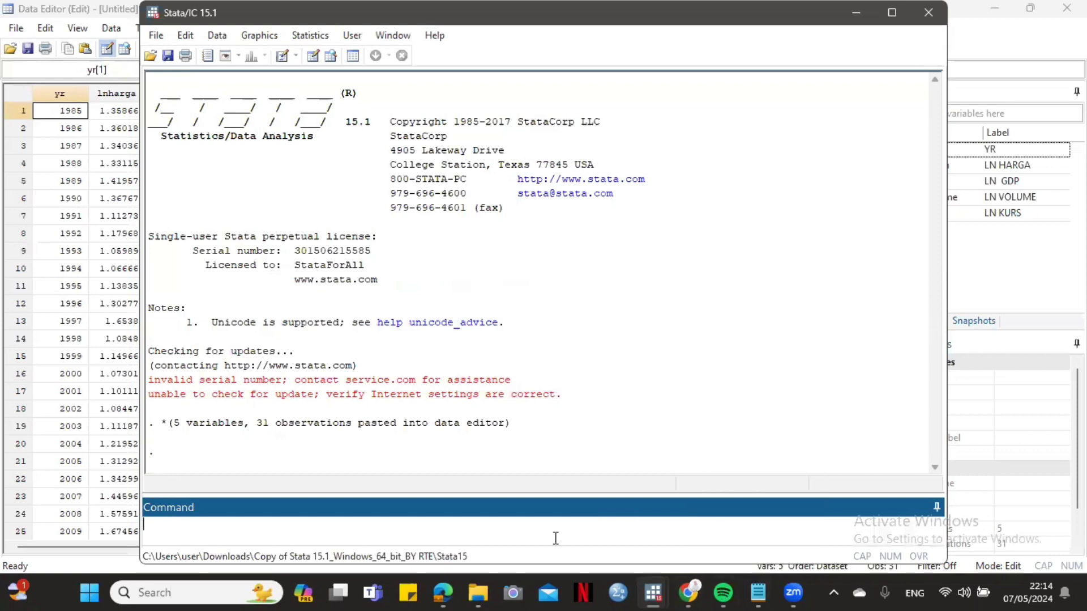
type("tsset yr")
key("Return")
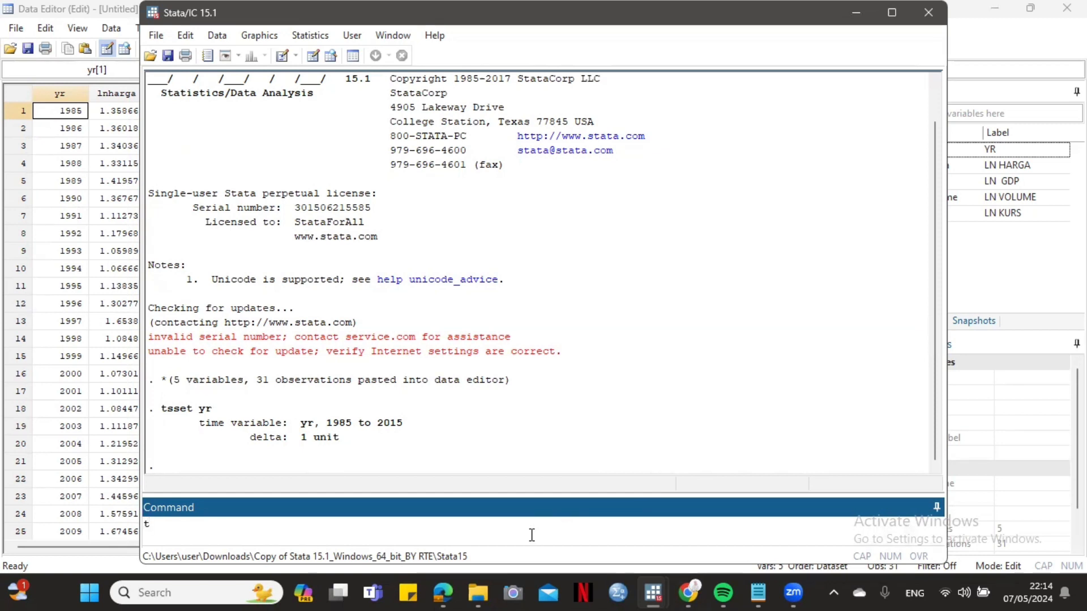
Step: Begin a plot command with "twoway (tsline lnharga)" and copy its tsline term for reuse
type("woway")
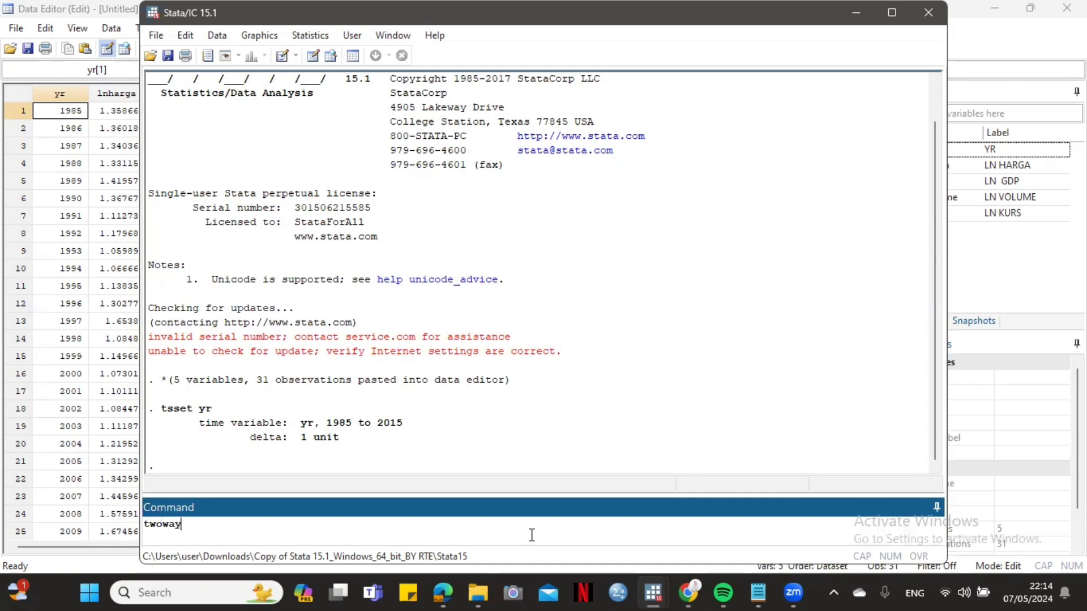
type(" (tsline lnharga)")
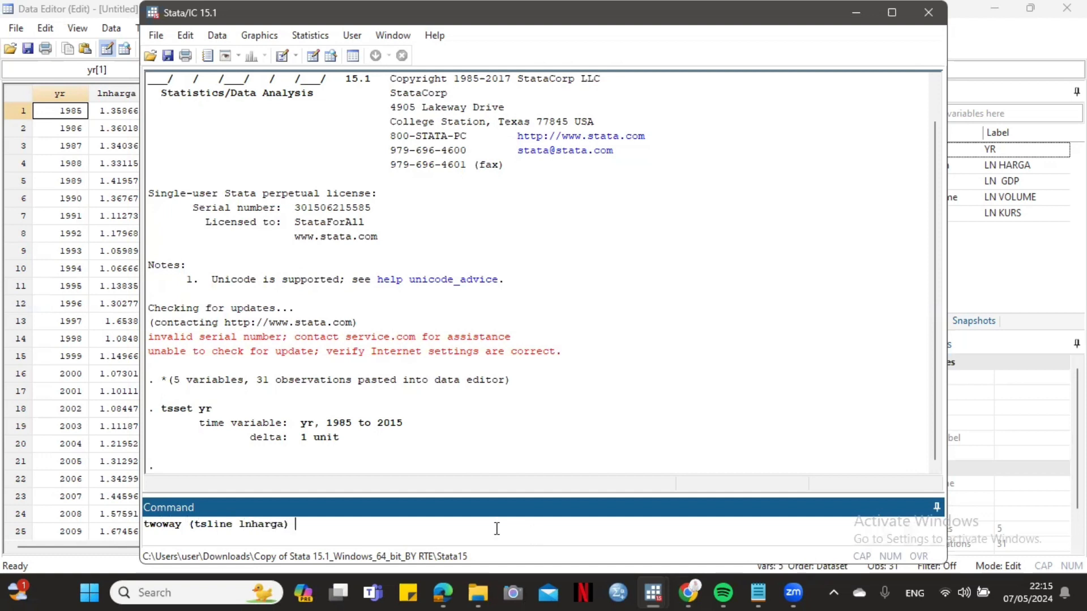
left_click_drag(191, 524, 293, 522)
key("ctrl+c")
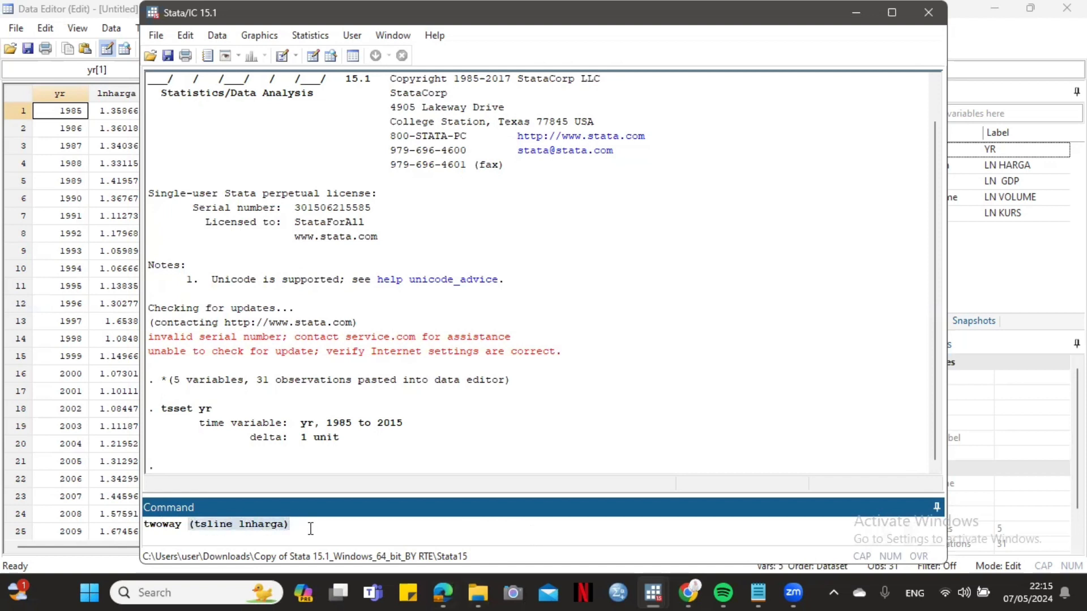
left_click(310, 527)
key("BackSpace")
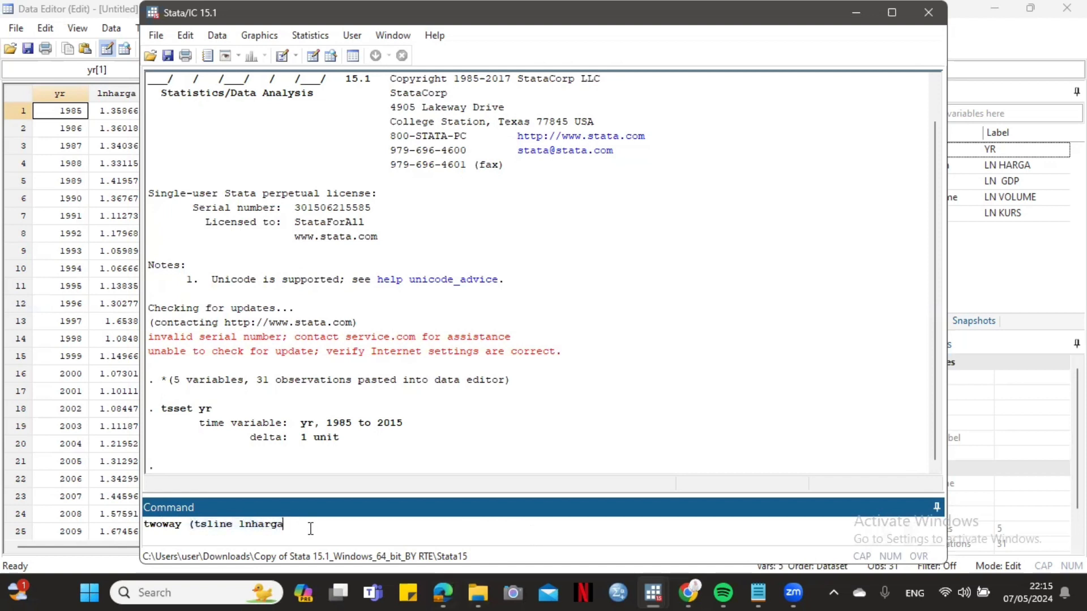
Step: Add a second plot term, (tsline lngdp), to the twoway command
key("ctrl+v")
left_click_drag(368, 526, 395, 528)
key("BackSpace")
key("BackSpace")
type("gdp")
Step: Add a third plot term, (tsline lnvolume), to the twoway command
left_click(413, 522)
key("ctrl+v")
left_click_drag(453, 521, 485, 522)
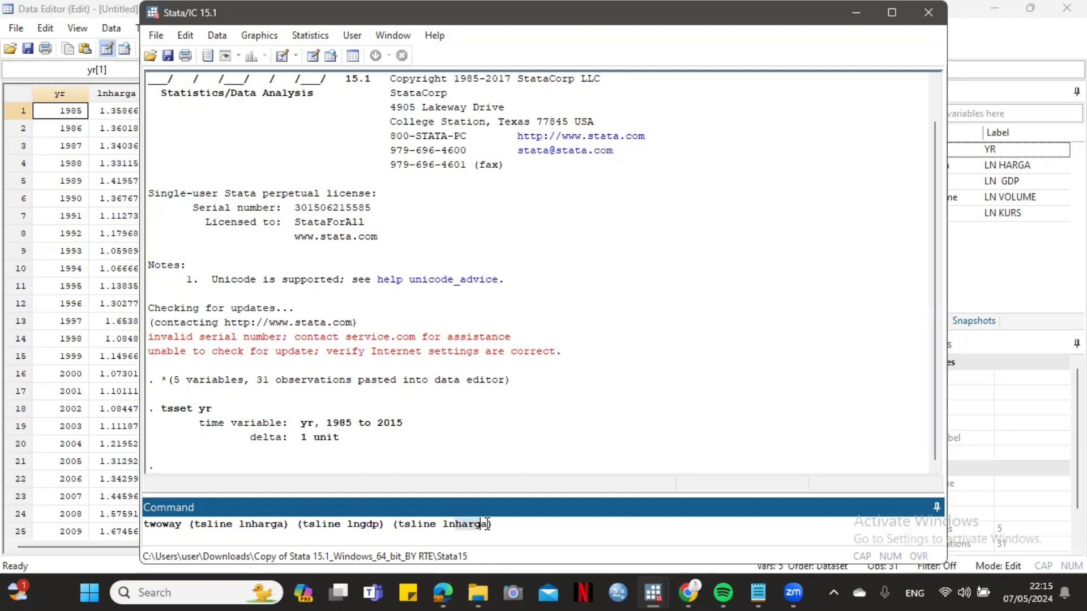
key("BackSpace")
type("volume")
Step: Add (tsline lnkurs) as the fourth term, run the twoway command and minimise the resulting graph
left_click(533, 525)
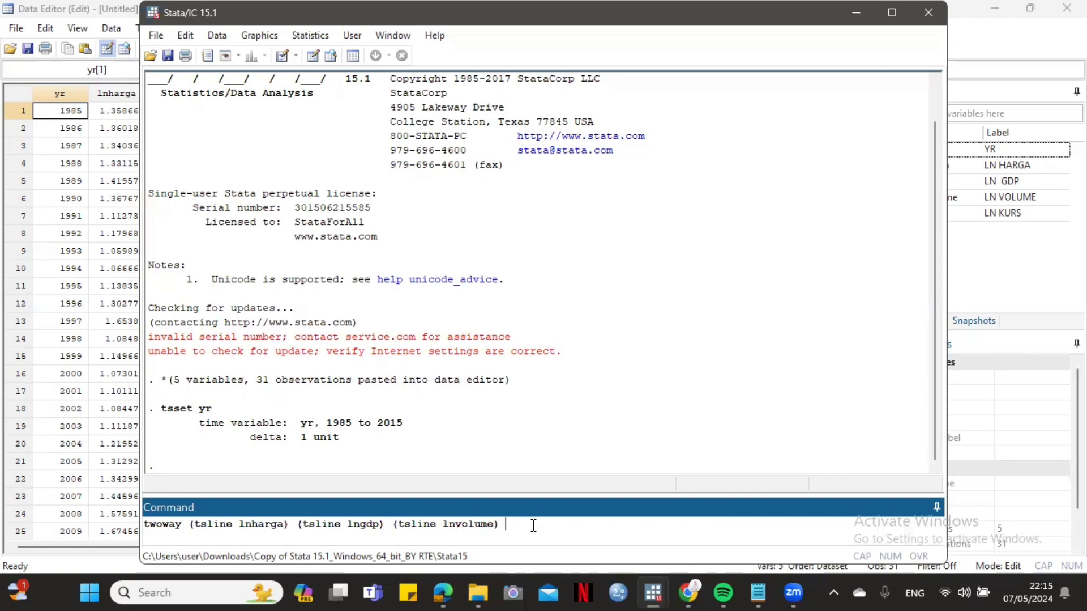
key("ctrl+v")
left_click_drag(570, 521, 599, 523)
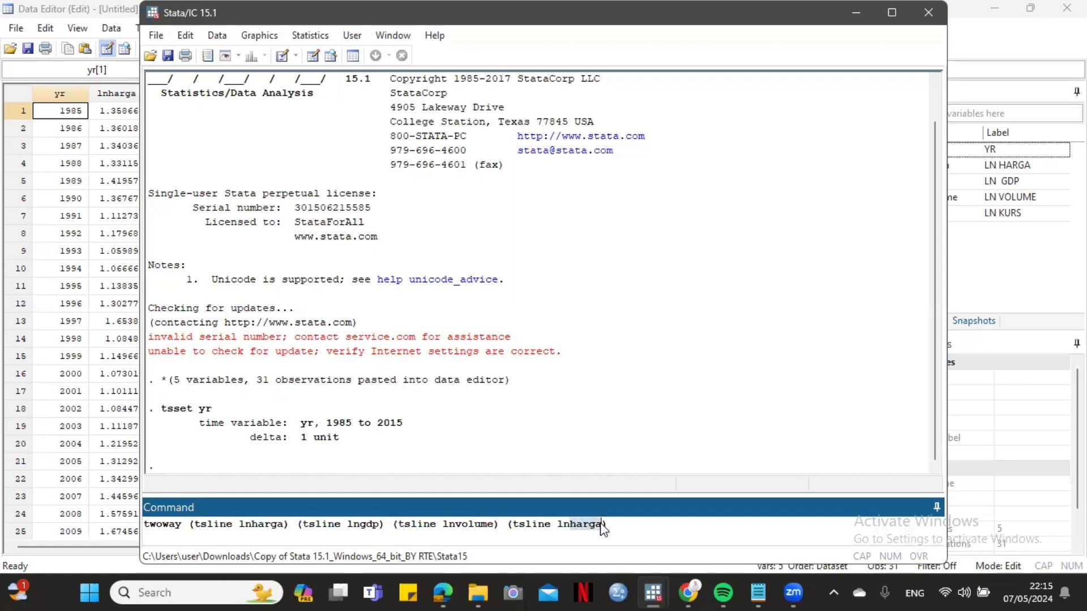
key("BackSpace")
type("kurs")
left_click(624, 523)
key("Return")
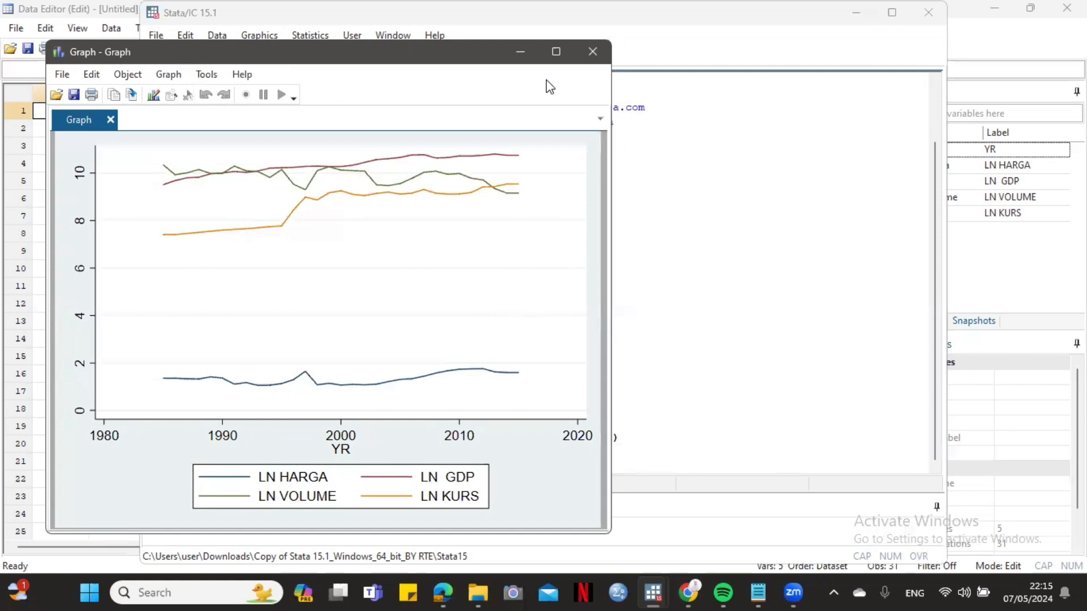
left_click(520, 51)
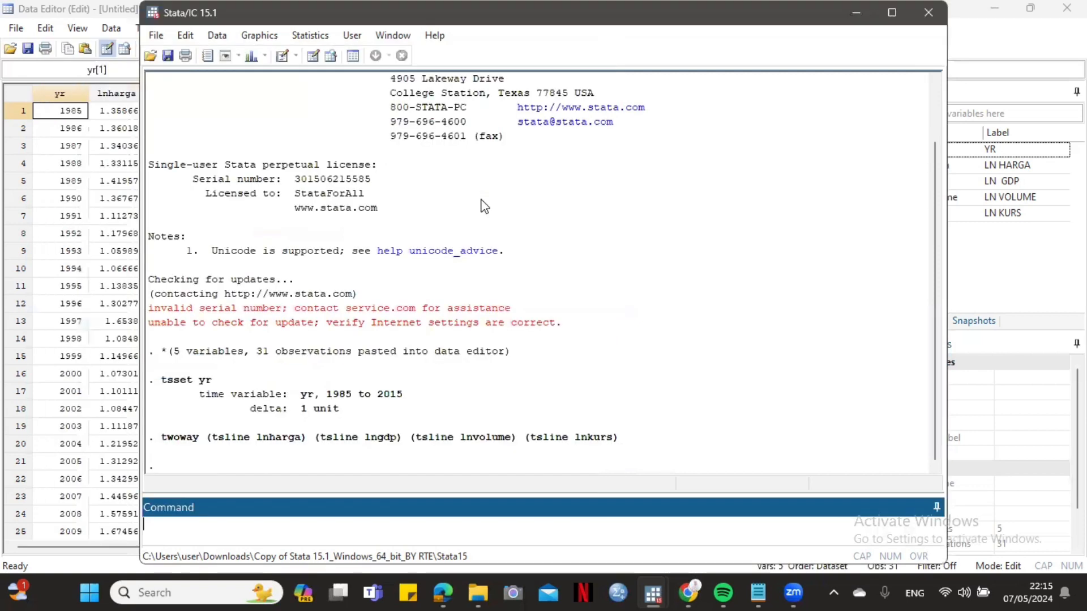
Step: Run a Dickey-Fuller unit root test on lnharga with "dfuller lnharga"
left_click(303, 528)
type("dfuller")
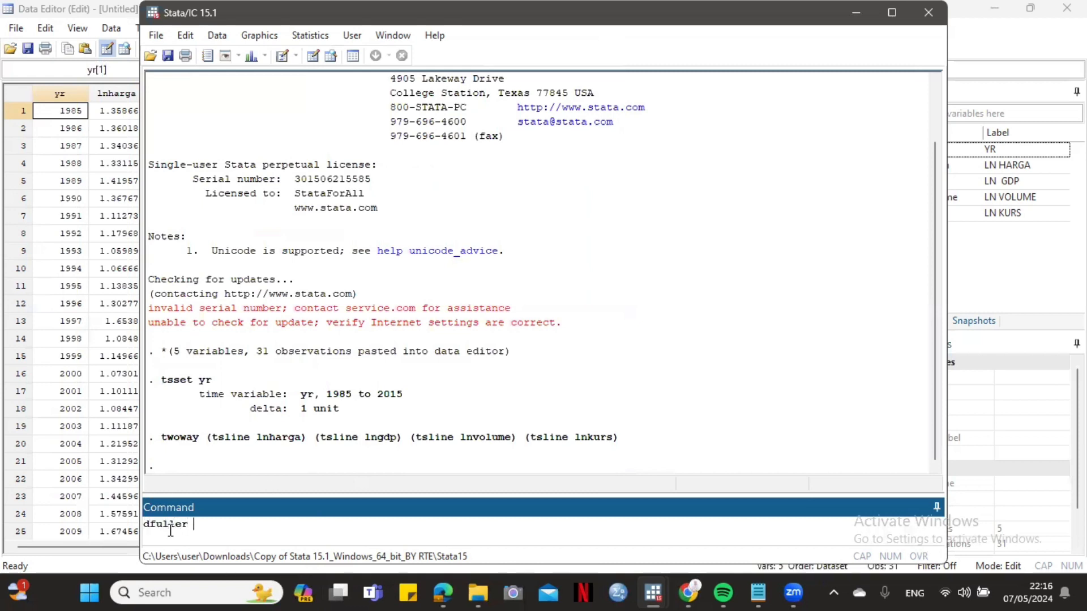
type(" lnharga")
key("Return")
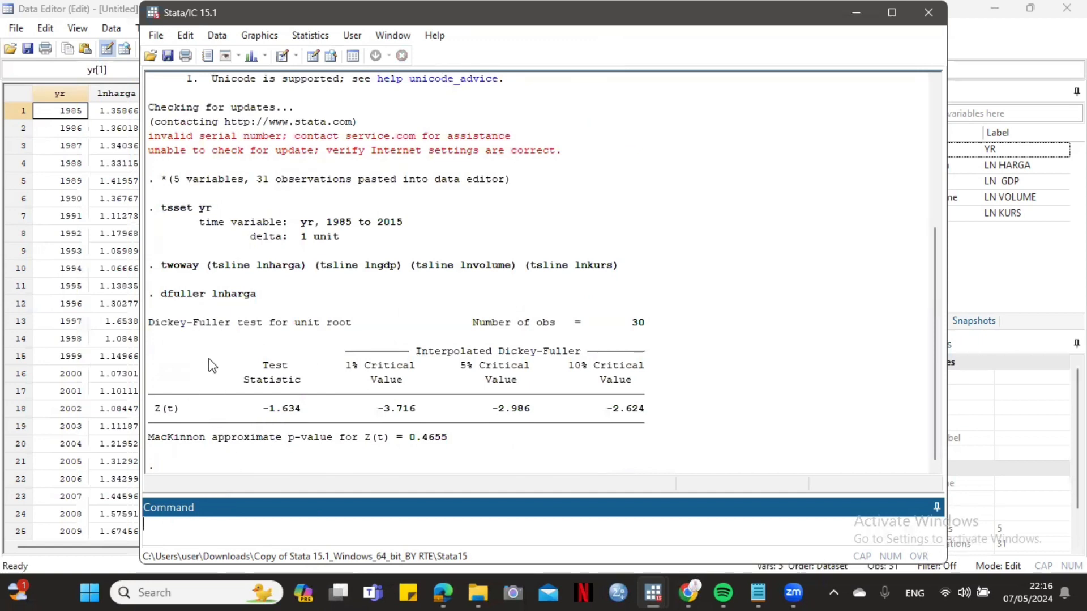
Step: Run a Dickey-Fuller unit root test on lngdp by reusing the earlier lnharga command as "dfuller lngdp"
left_click(168, 296)
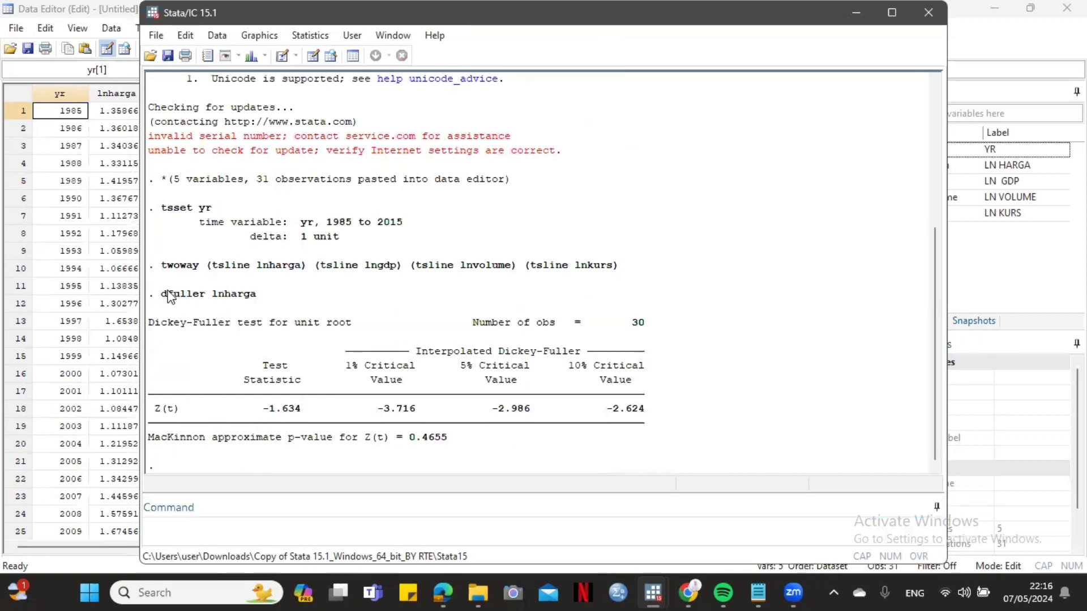
left_click_drag(162, 295, 254, 304)
key("ctrl+c")
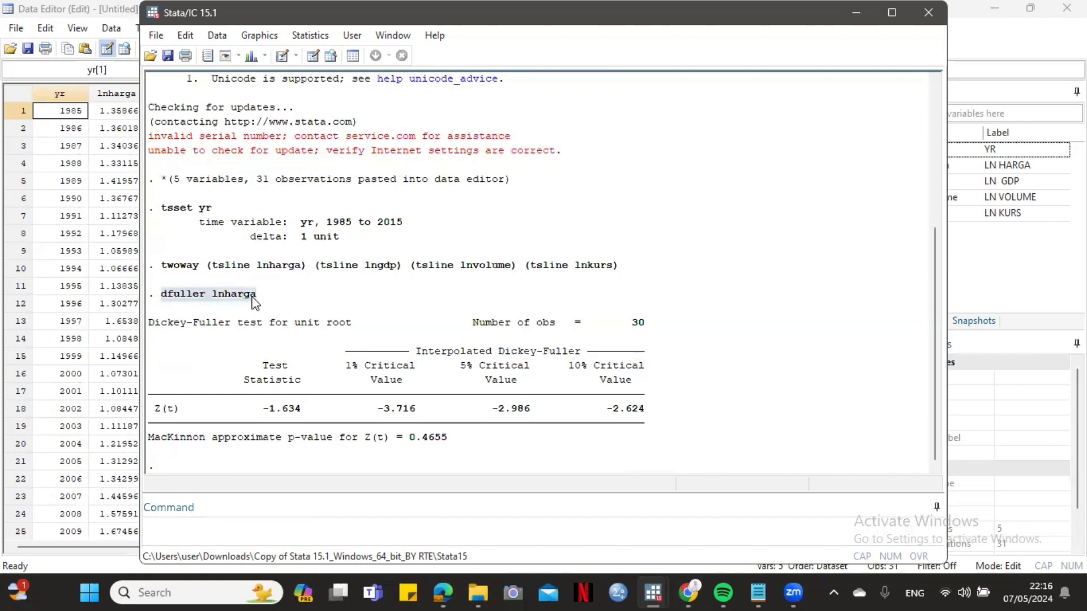
left_click(294, 536)
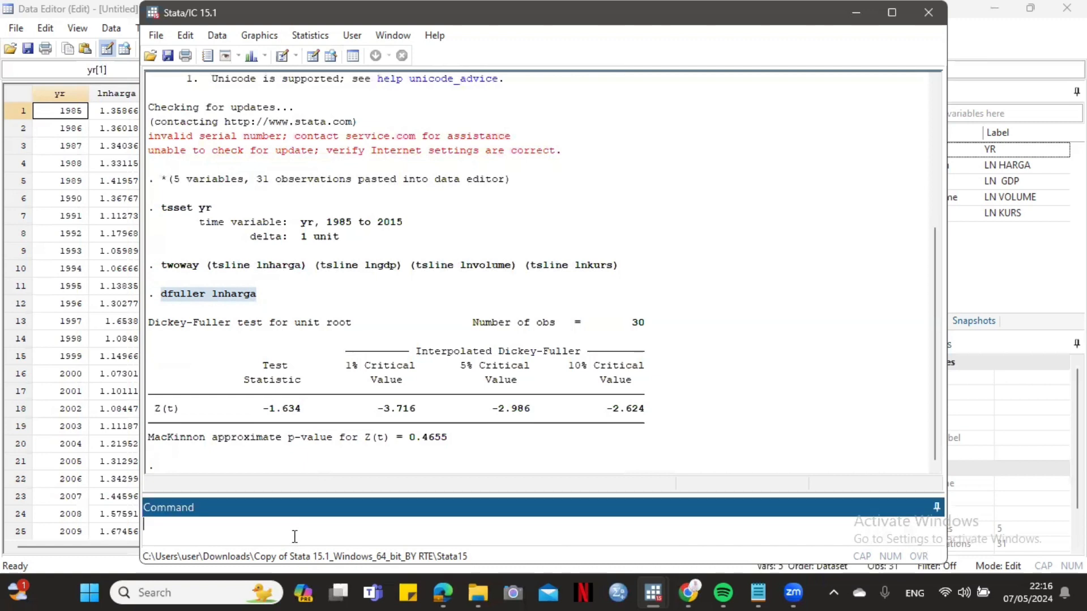
key("ctrl+v")
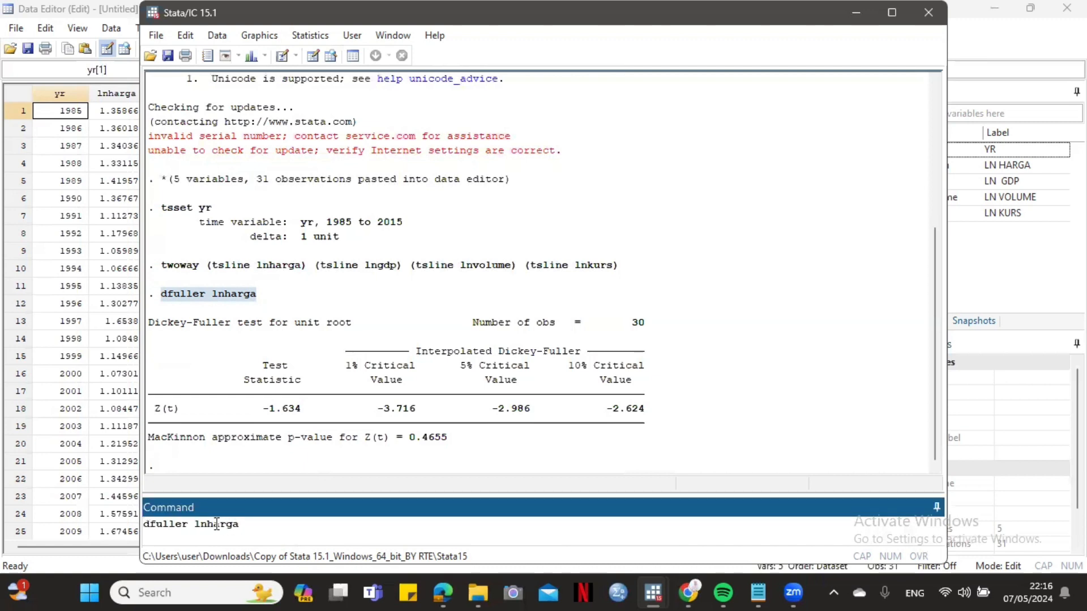
left_click_drag(212, 521, 251, 524)
key("BackSpace")
type("gdp")
key("Return")
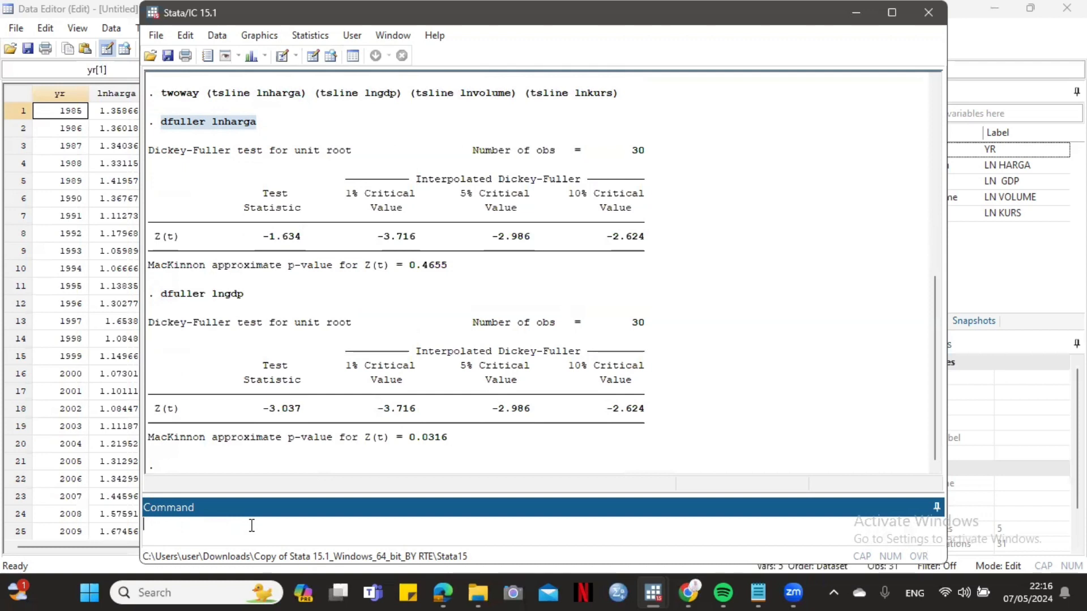
Step: Run a Dickey-Fuller unit root test on lnvolume with "dfuller lnvolume"
key("ctrl+v")
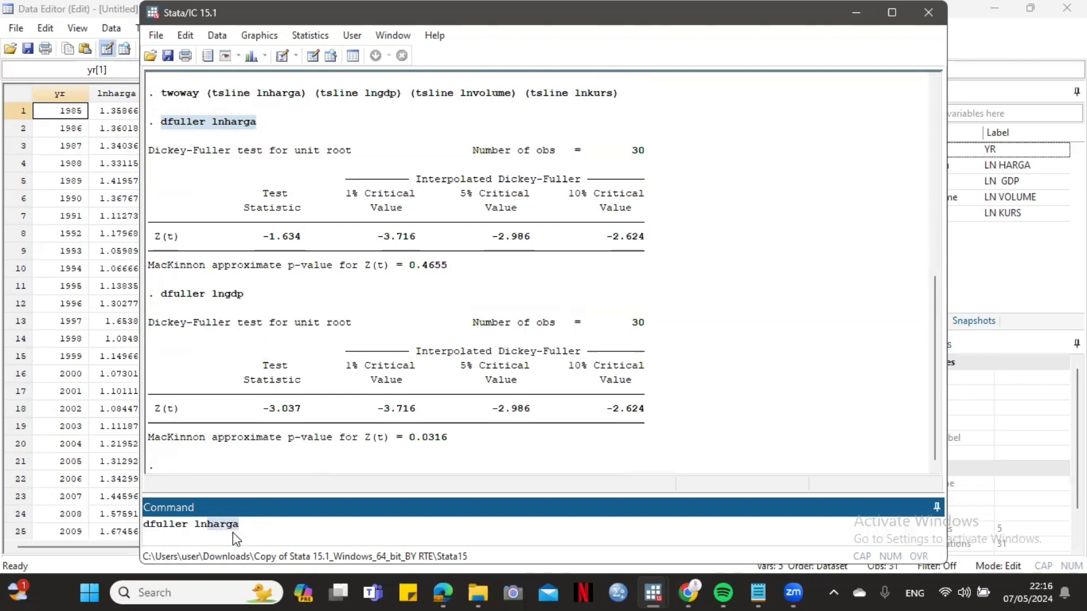
key("BackSpace")
key("BackSpace")
key("BackSpace")
key("BackSpace")
key("BackSpace")
type("volume")
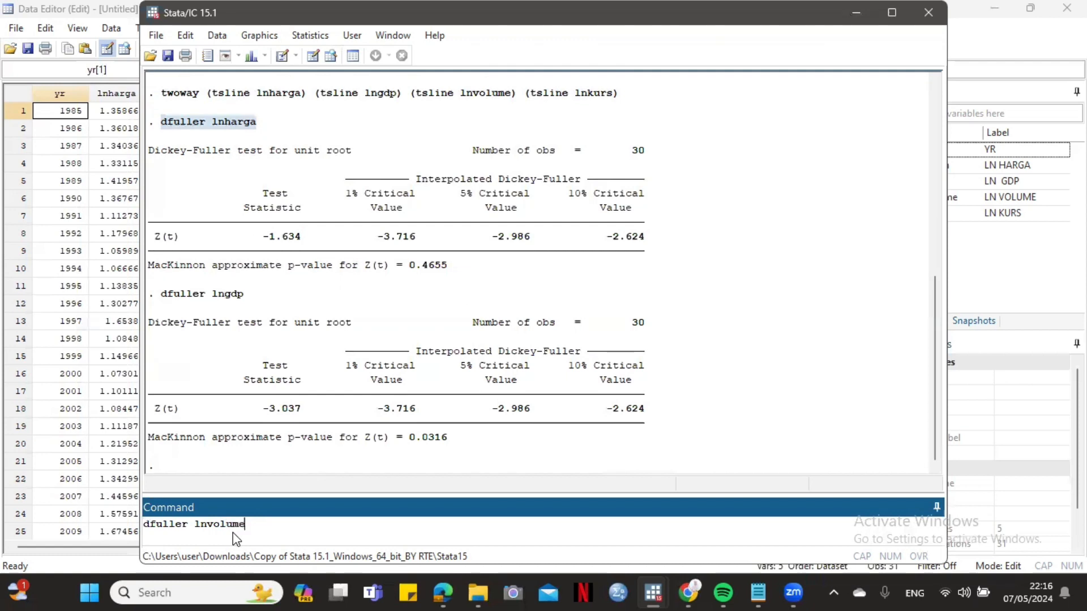
key("Return")
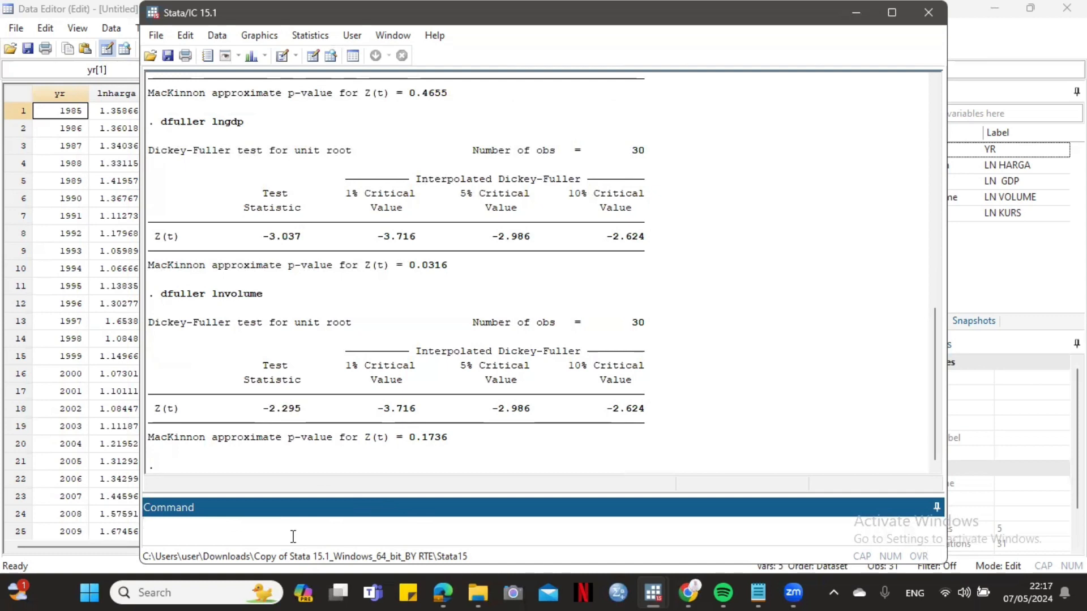
Step: Run a Dickey-Fuller unit root test on lnkurs with "dfuller lnkurs"
key("ctrl+v")
left_click_drag(209, 528, 255, 517)
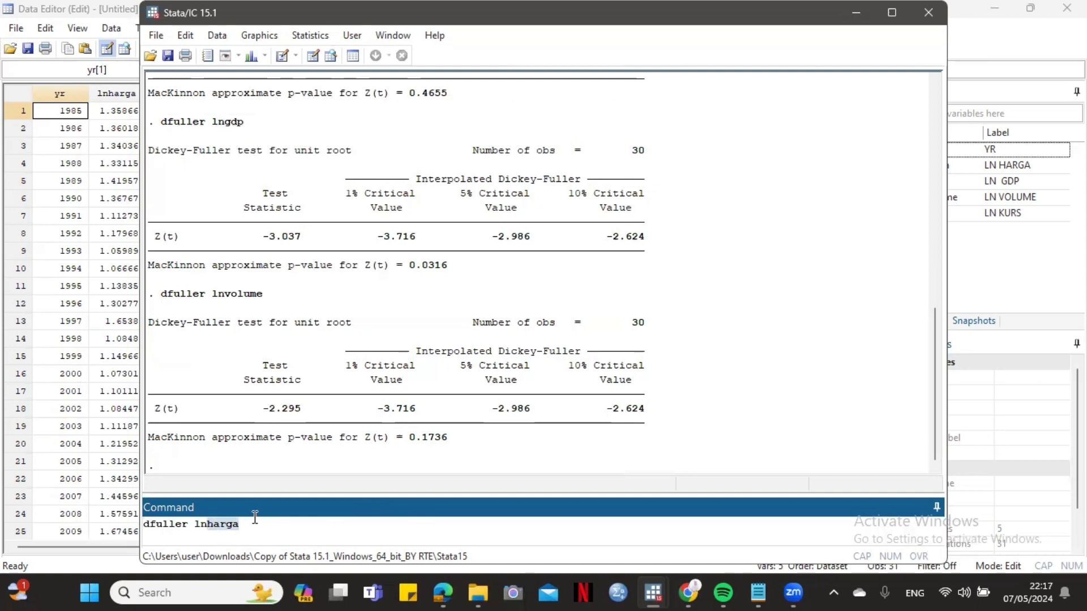
key("BackSpace")
type("kurs")
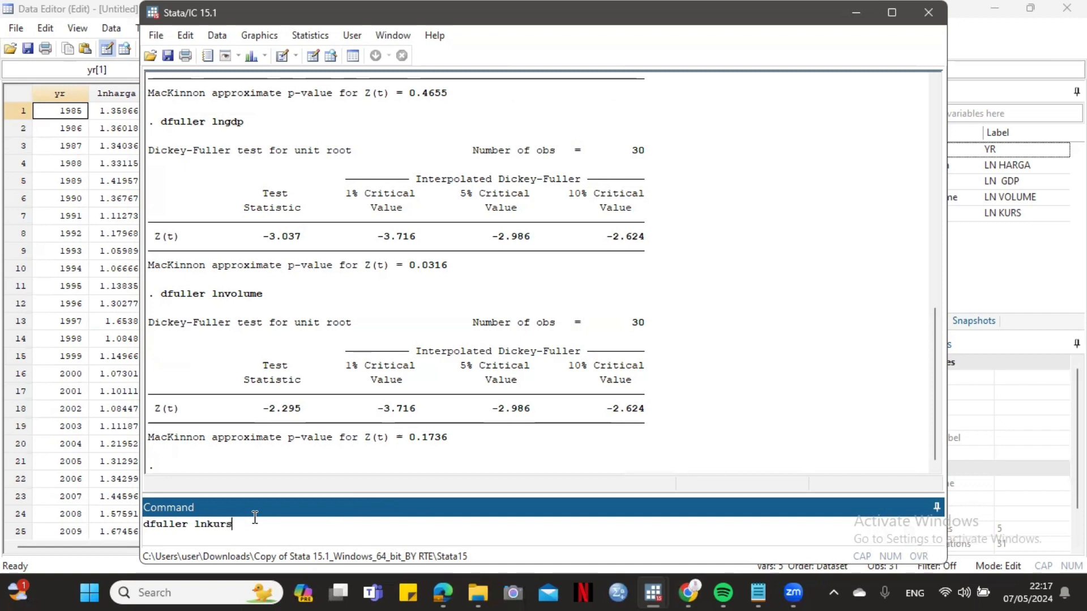
key("Return")
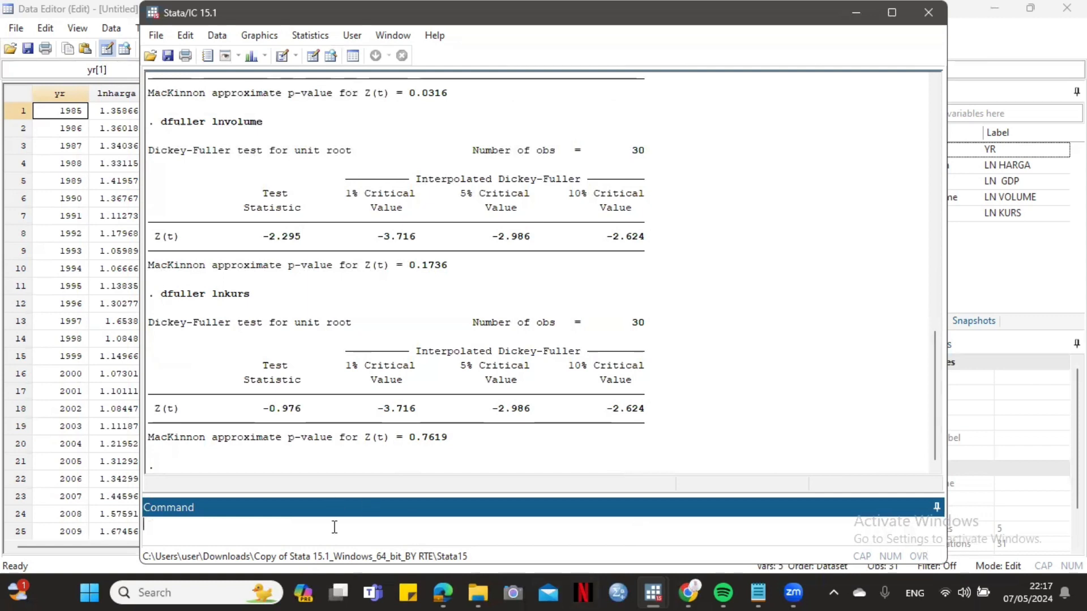
Step: Test the first difference of lnharga for a unit root with "dfuller D.lnharga"
type("dfuller")
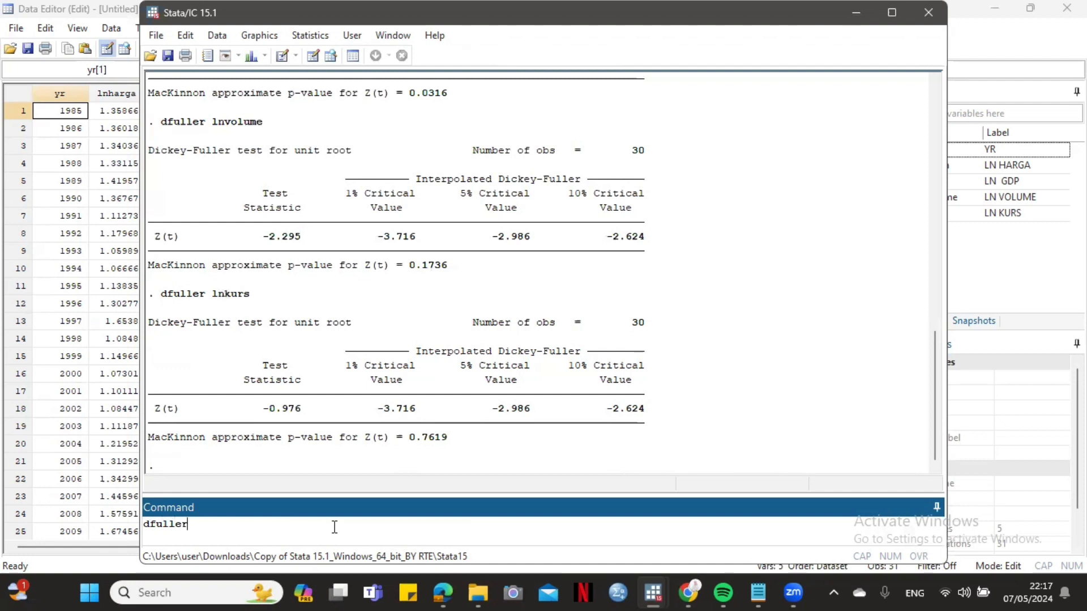
type(" D.lnharga")
key("Return")
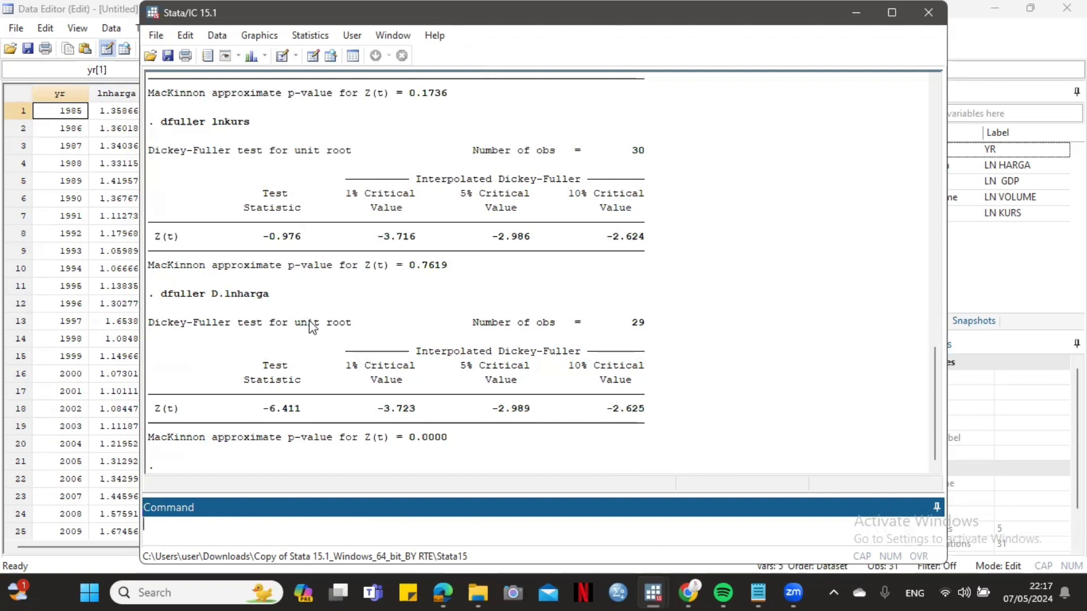
Step: Reuse the D.lnharga test command to test the first difference of lnvolume with "dfuller D.lnvolume"
left_click(166, 299)
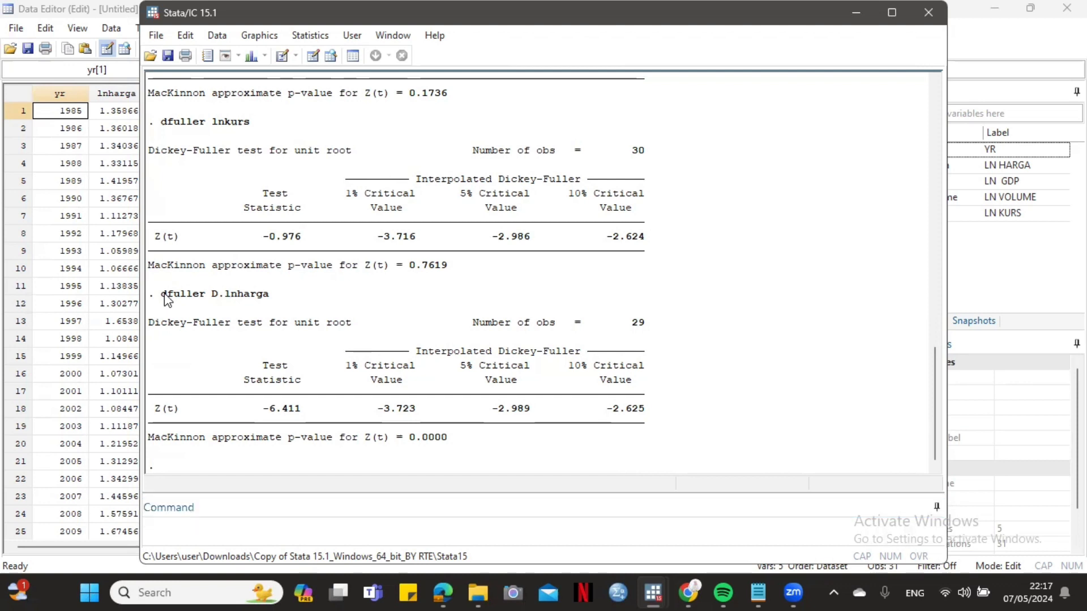
left_click_drag(157, 296, 253, 311)
key("ctrl+c")
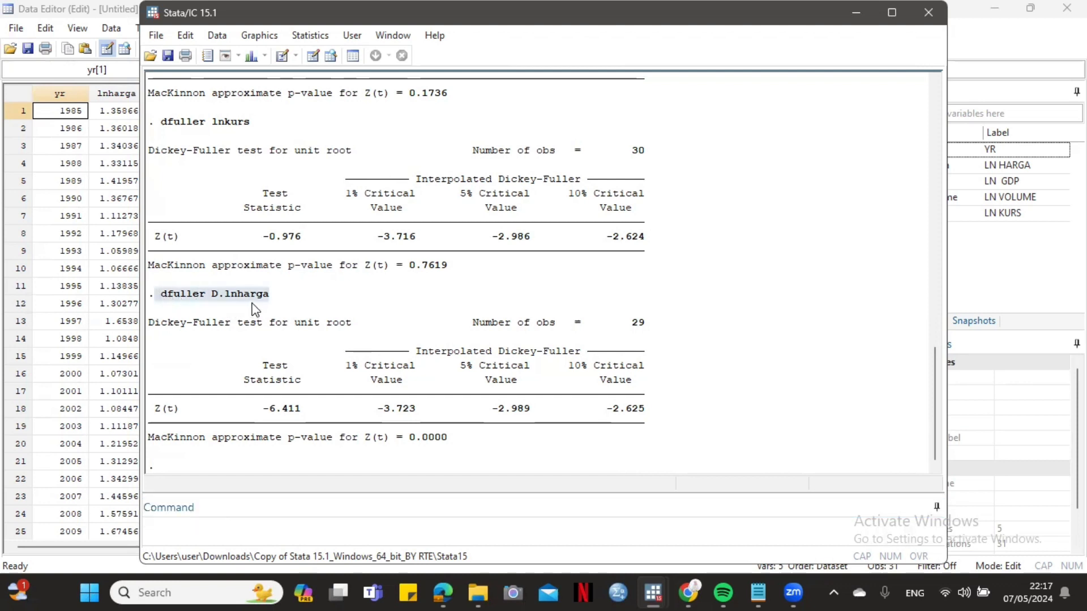
left_click(166, 526)
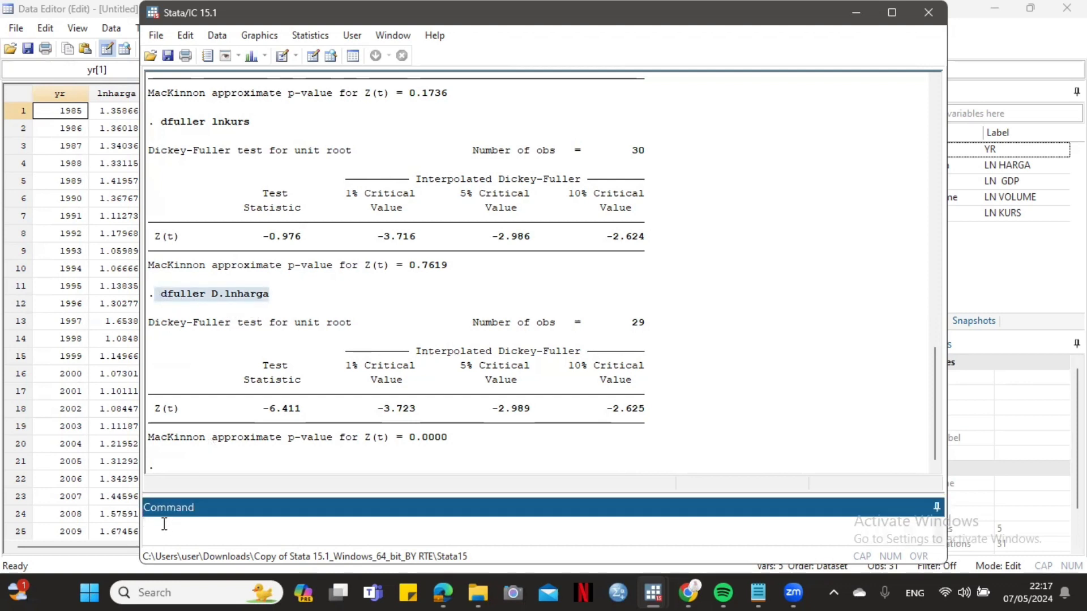
key("ctrl+v")
left_click(152, 530)
key("BackSpace")
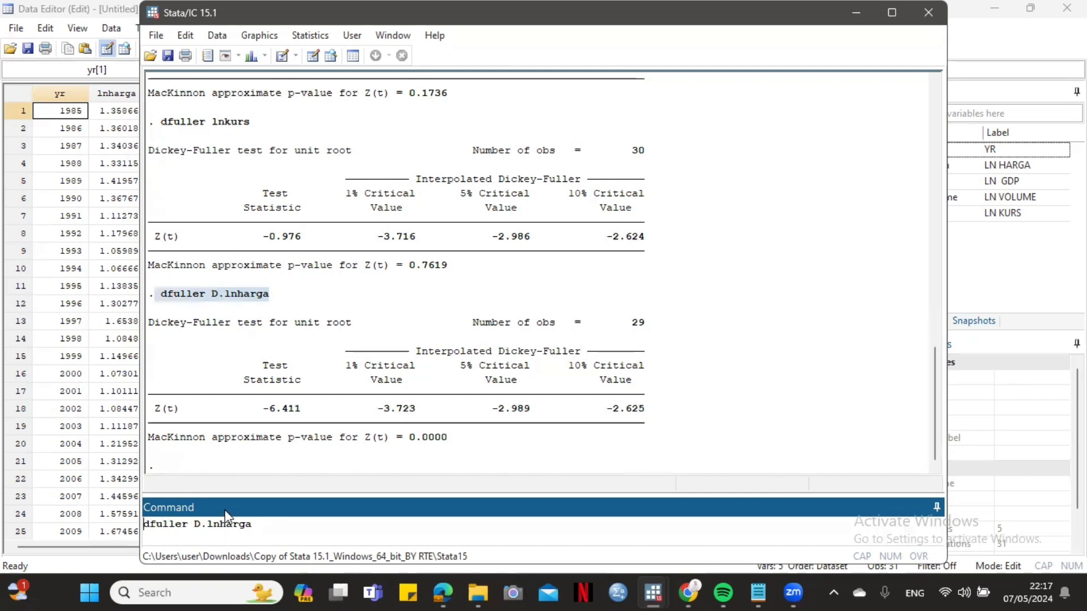
left_click_drag(225, 519, 255, 522)
key("BackSpace")
key("BackSpace")
type("volume")
key("Return")
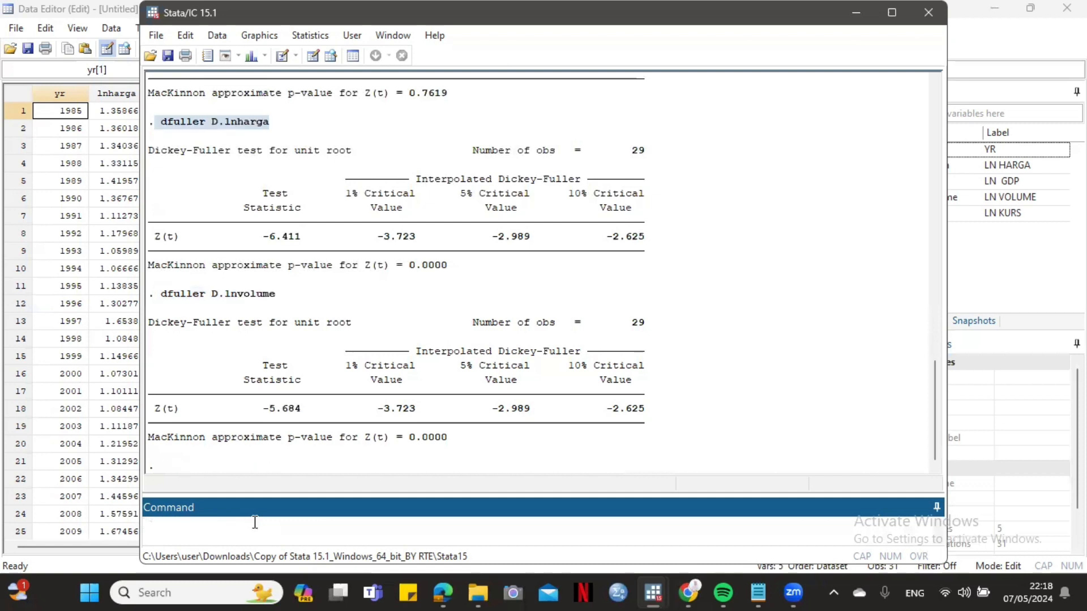
Step: Test the first difference of lnkurs for a unit root with "dfuller D.lnkurs"
key("ctrl+v")
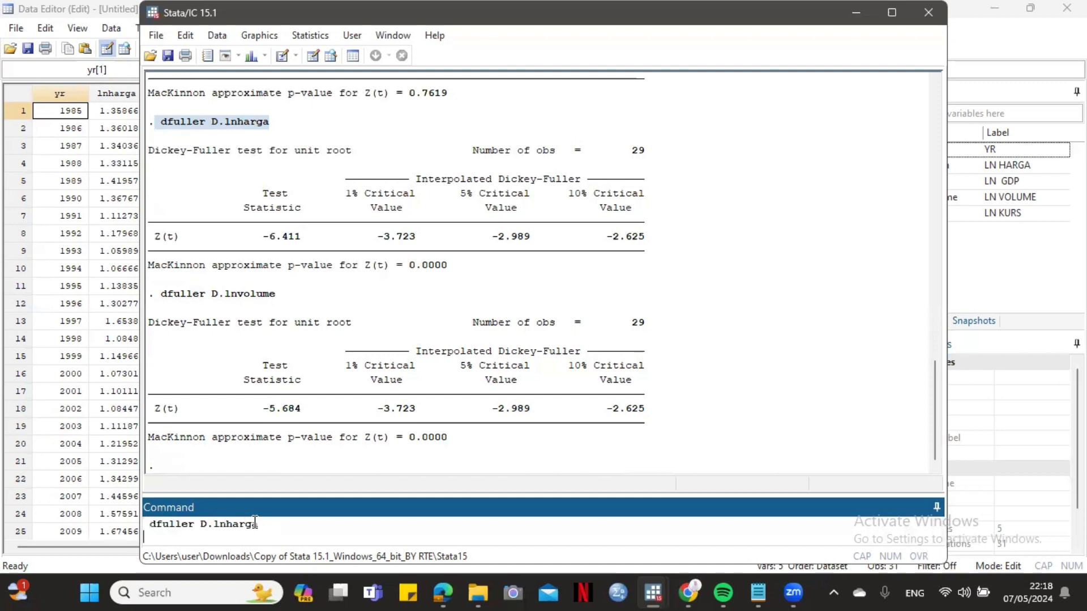
left_click(151, 525)
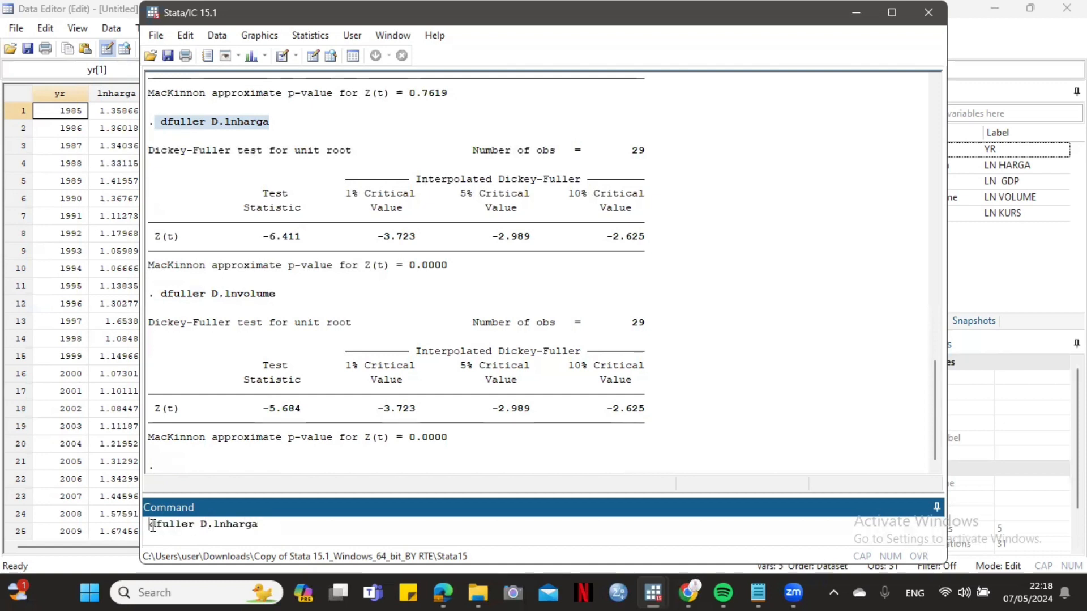
key("BackSpace")
left_click_drag(227, 524, 260, 523)
key("BackSpace")
key("BackSpace")
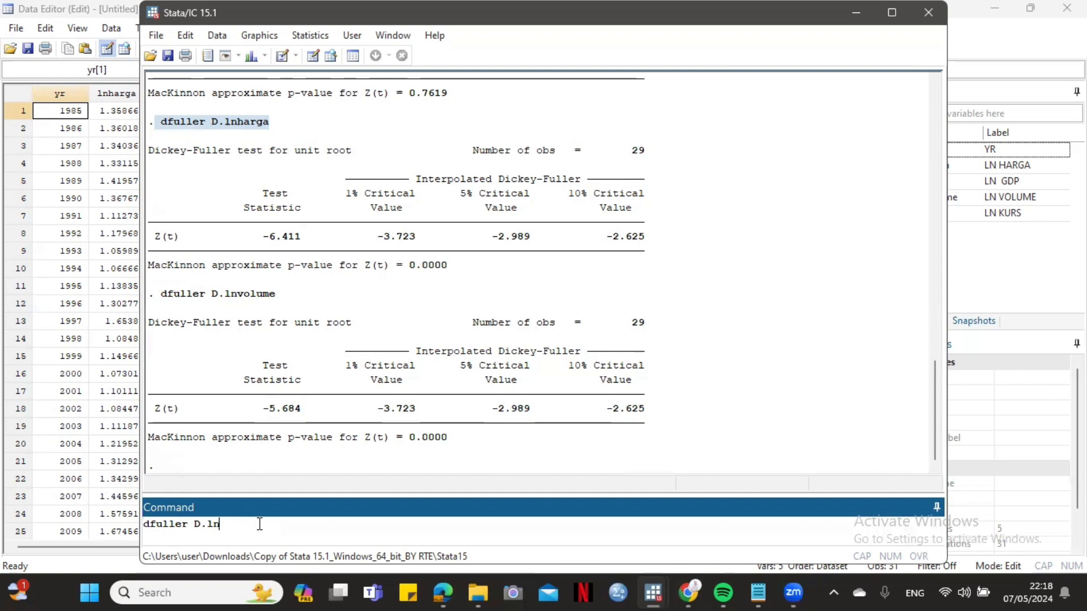
type("kurs")
key("Return")
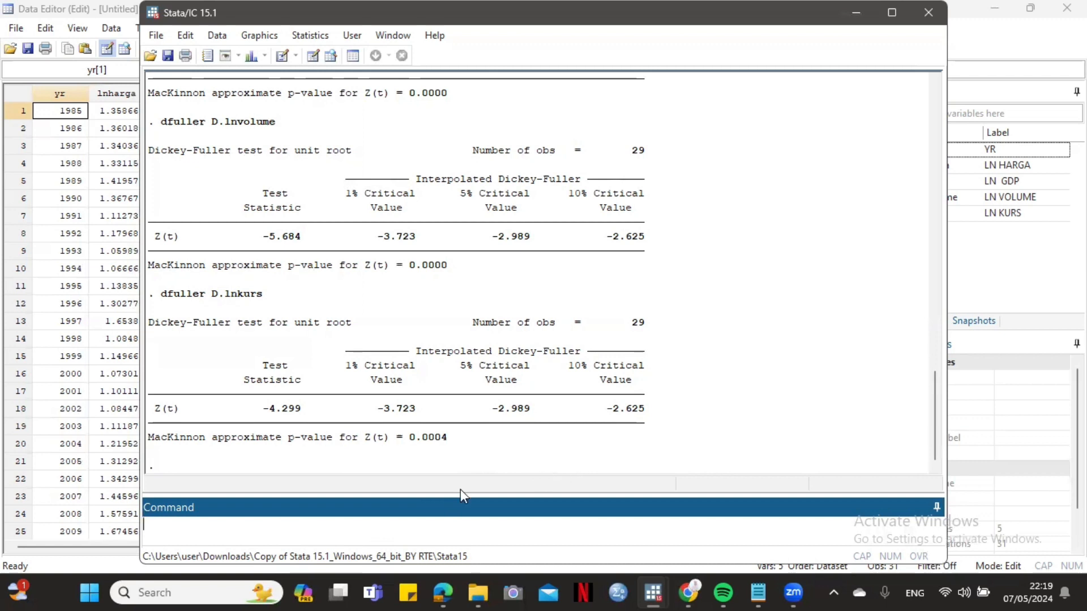
Step: Estimate the long-run regression of lnvolume on the other three series with "regress lnvolume lnharga lngdp lnkurs"
type("regress lnvolume")
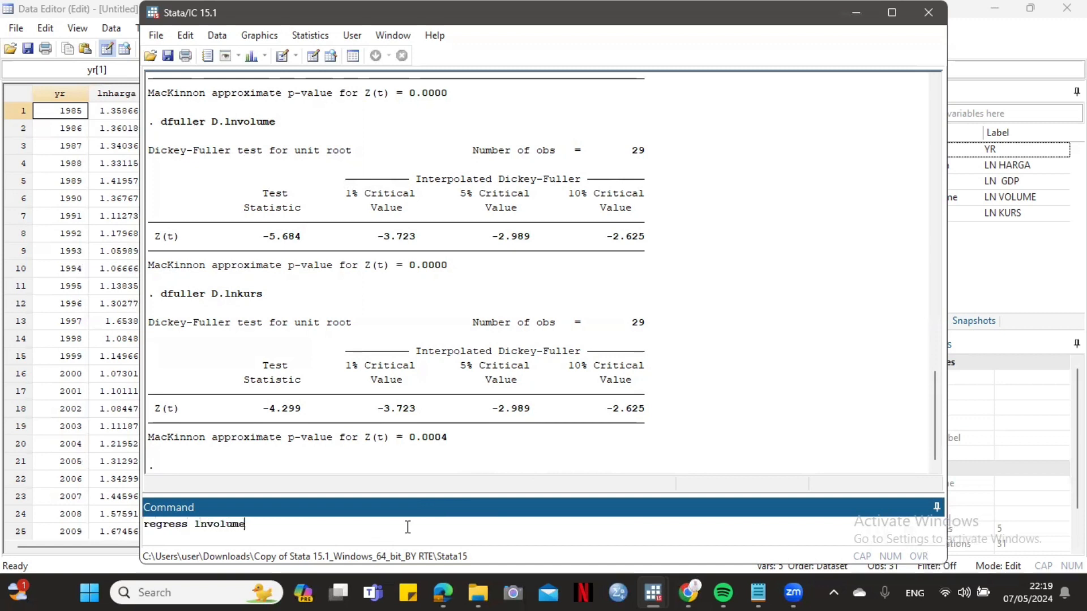
type(" lnharga ln")
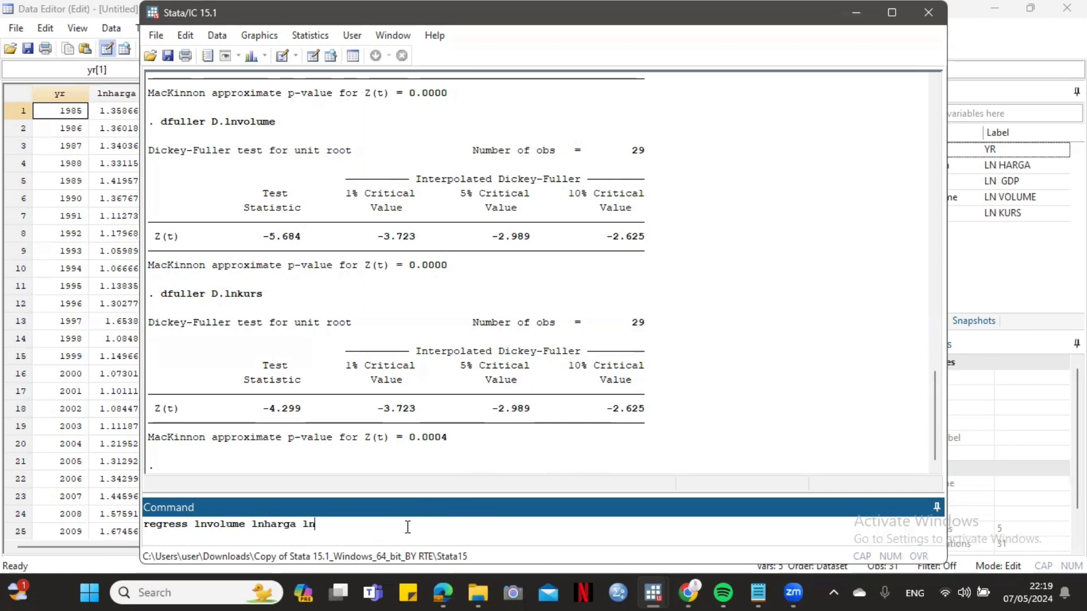
type("gdp lnkurs")
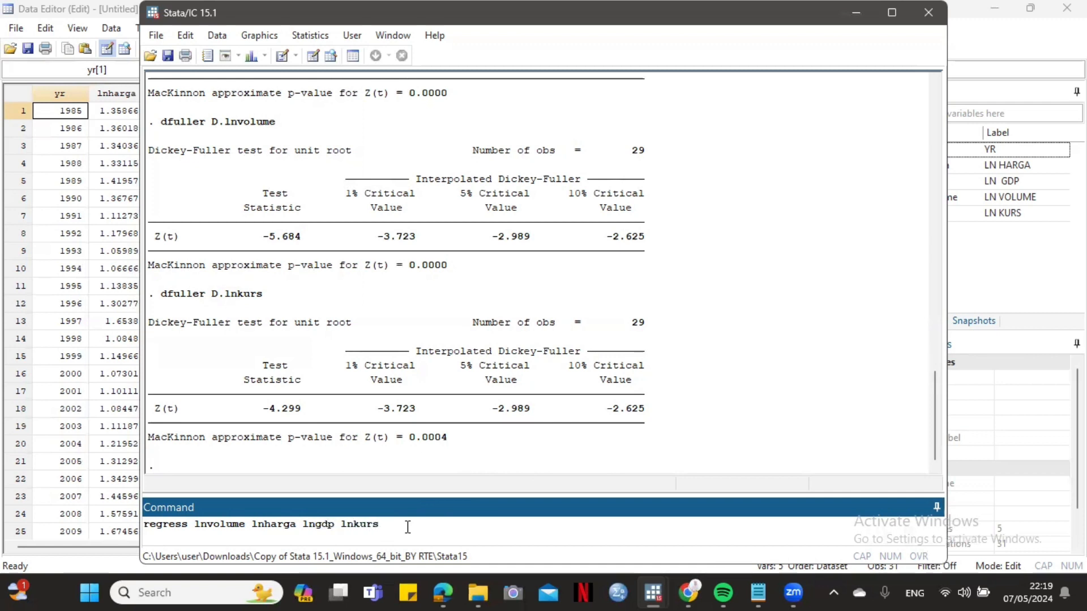
key("Return")
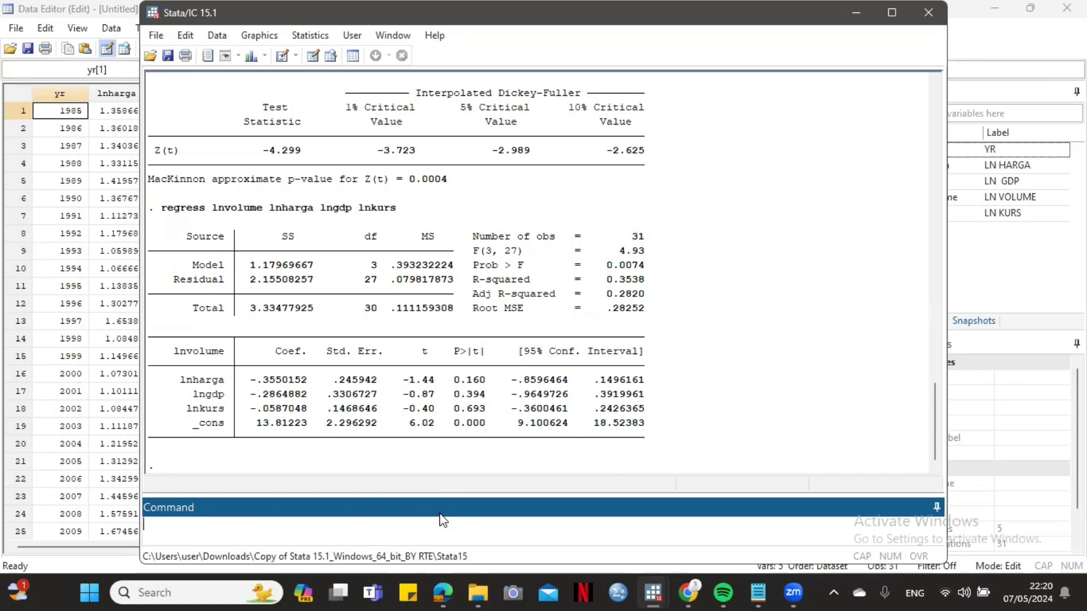
Step: Save the regression residuals as ect with "predict ect, resid" and check the new column in the Data Editor
type("predict ect,")
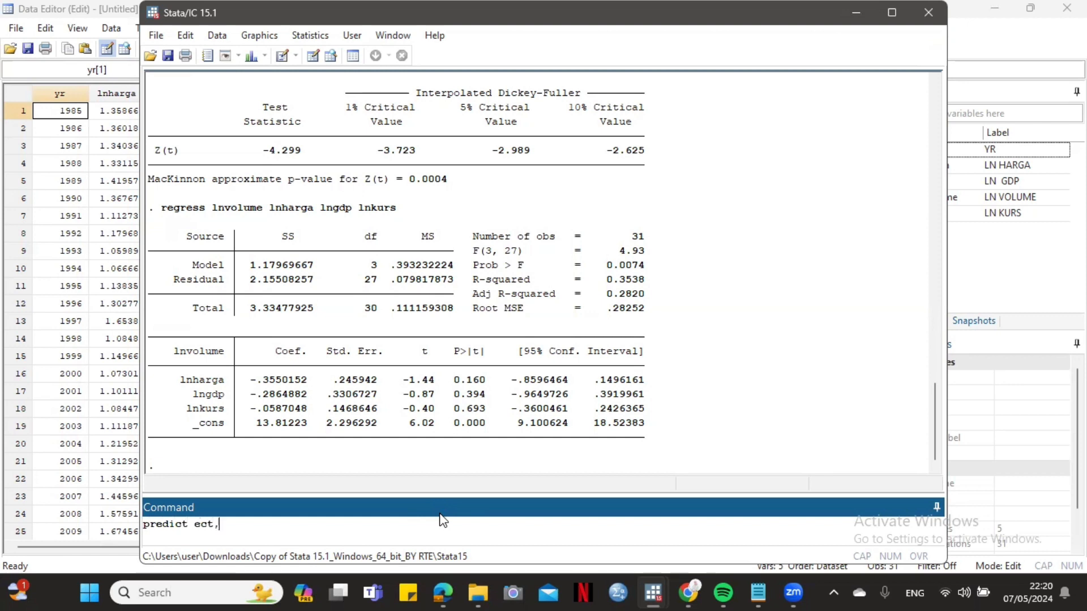
type(" resid")
key("Return")
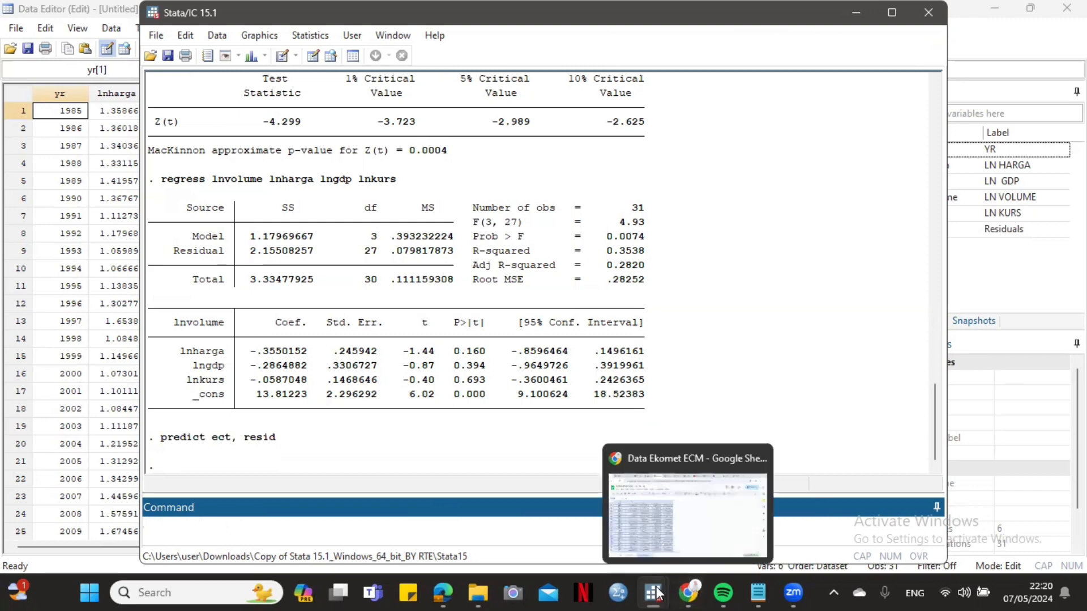
left_click(666, 514)
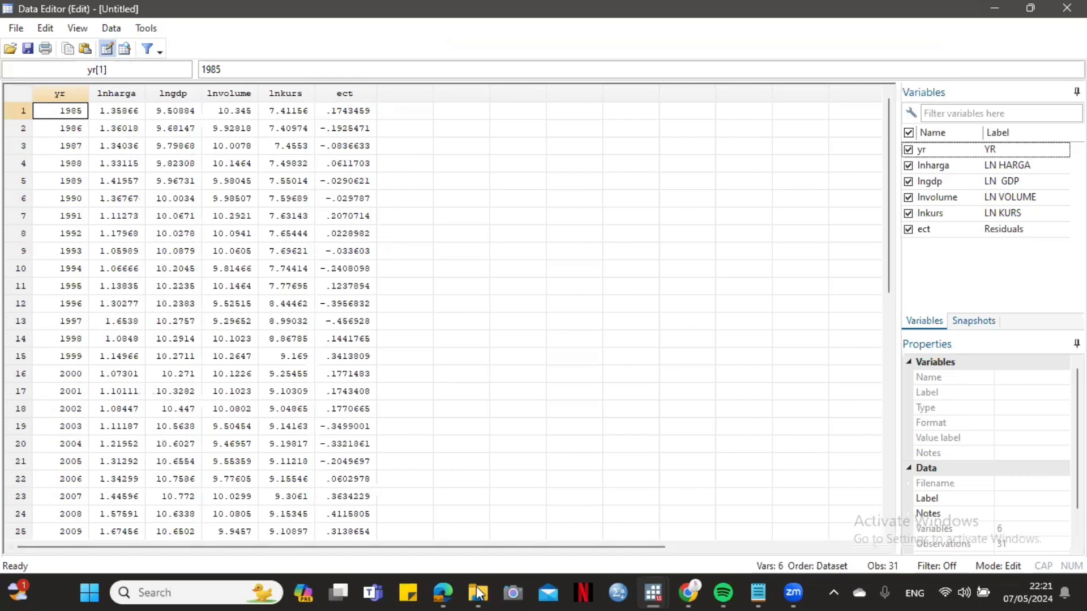
mouse_move(653, 592)
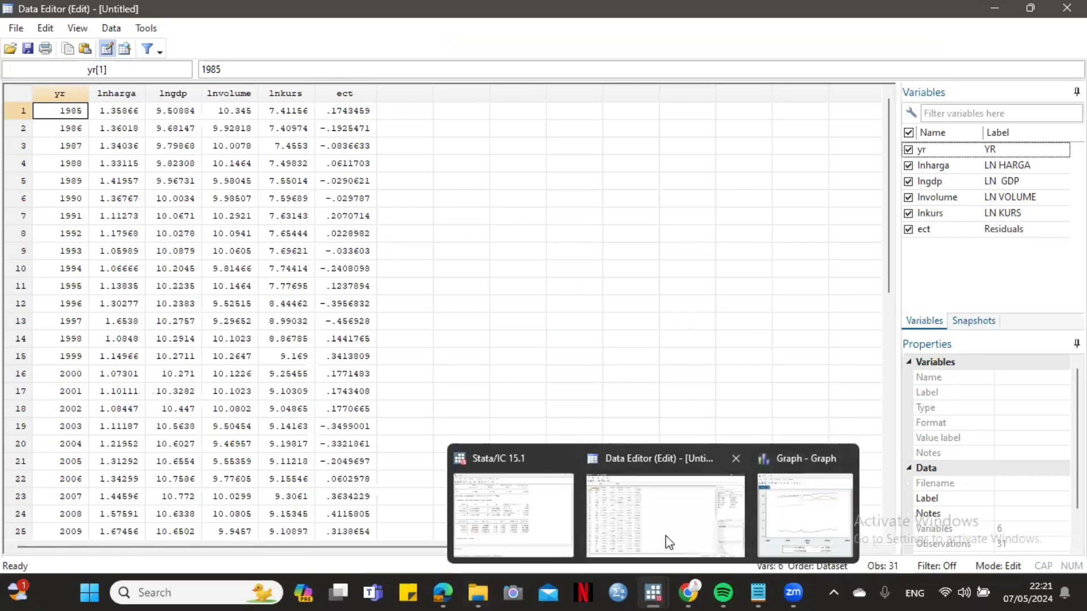
left_click(510, 520)
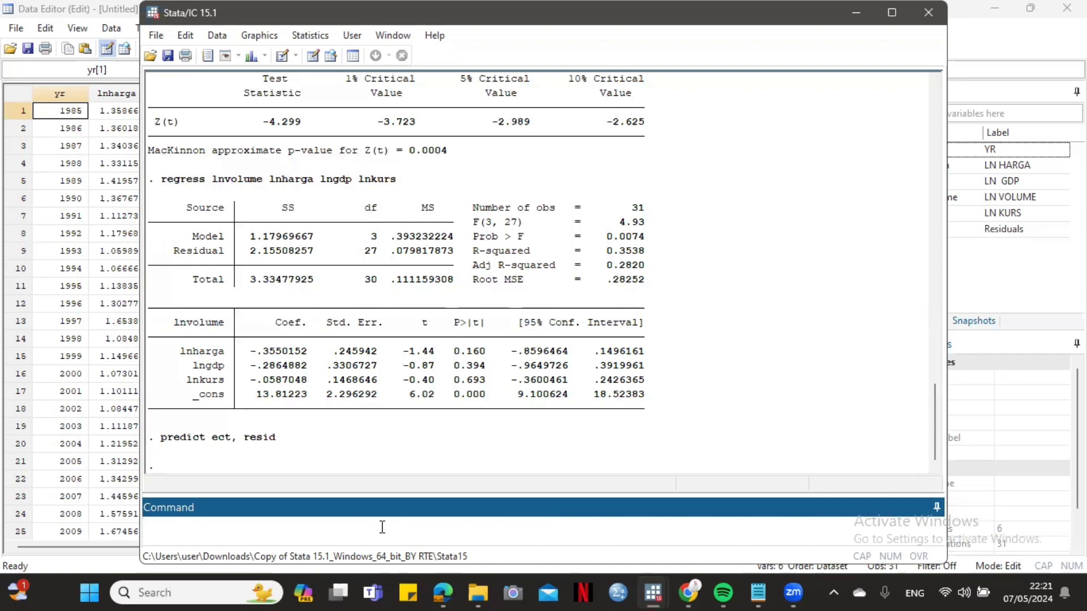
Step: Run a Dickey-Fuller unit root test on the residual variable with "dfuller ect"
type("defuller")
key("BackSpace")
key("BackSpace")
key("BackSpace")
key("BackSpace")
key("BackSpace")
key("BackSpace")
key("BackSpace")
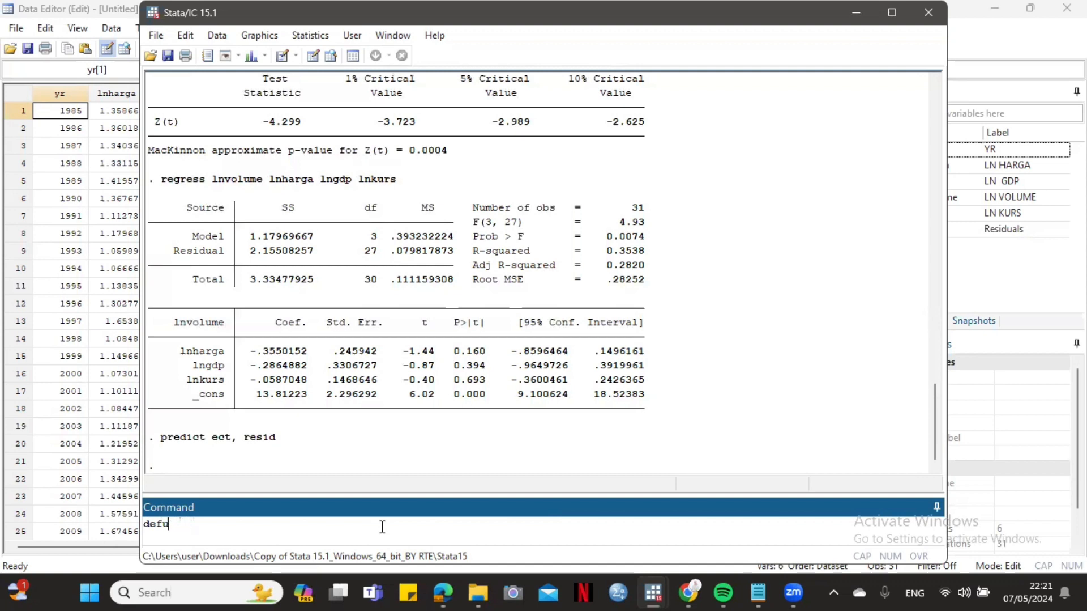
type("fuller ect")
key("Return")
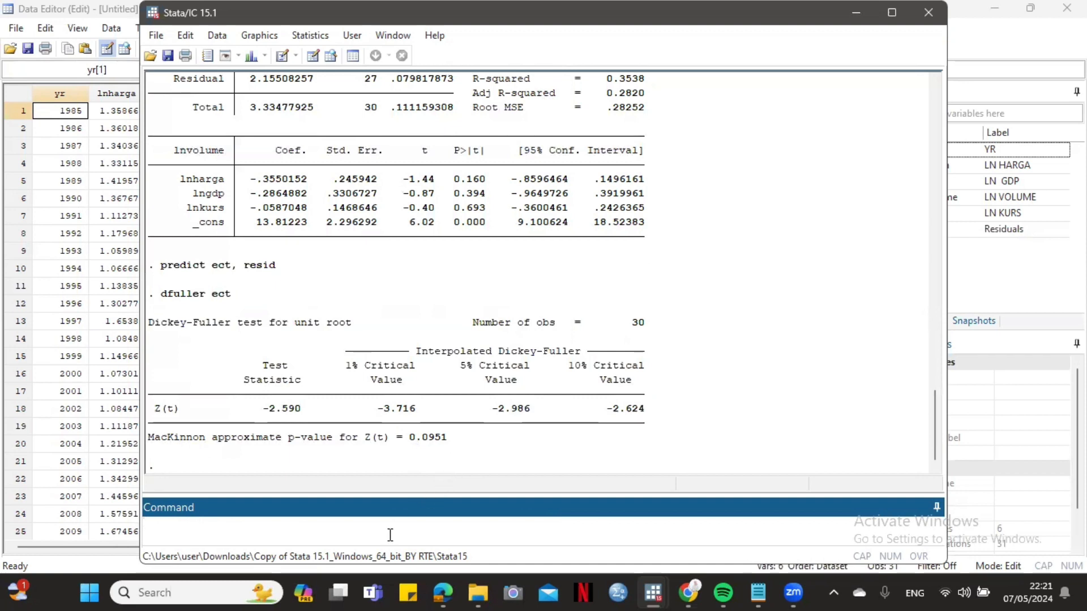
Step: Test the first difference of the residual variable for a unit root with "dfuller D.ect"
type("dfuller")
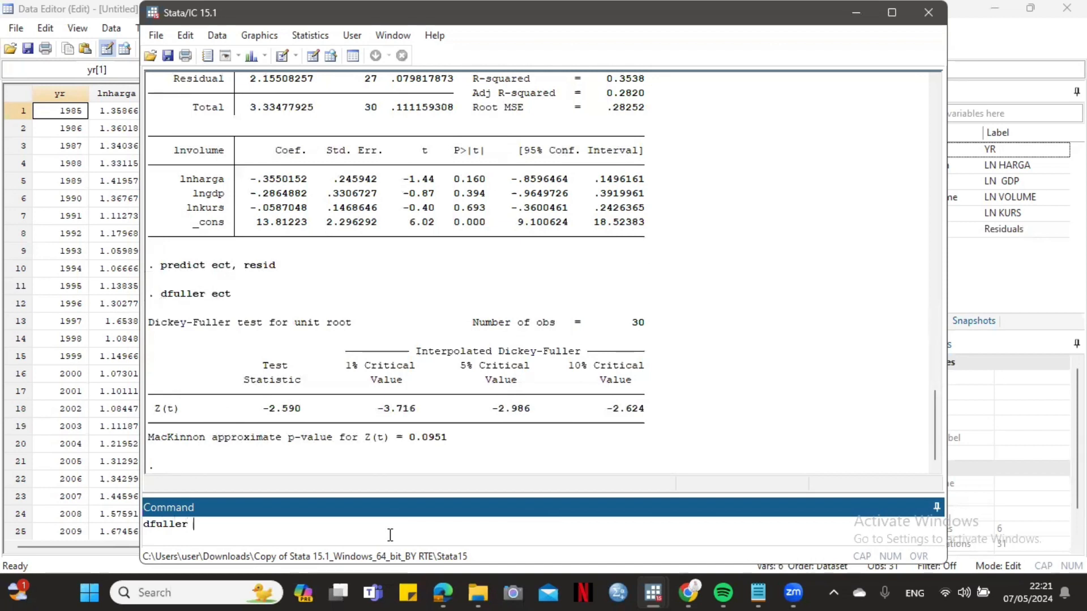
type(" D.ect")
key("Return")
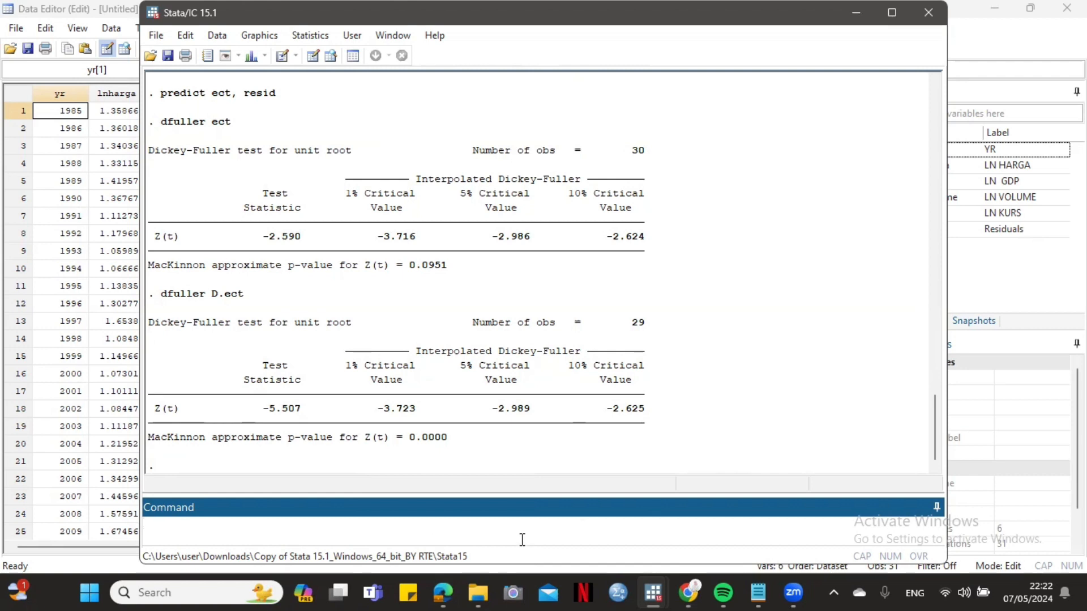
Step: Estimate the short-run error correction model with "regress D.lnvolume D.lnharga D.lnkurs L1.ect"
type("regress D.lnvolume ")
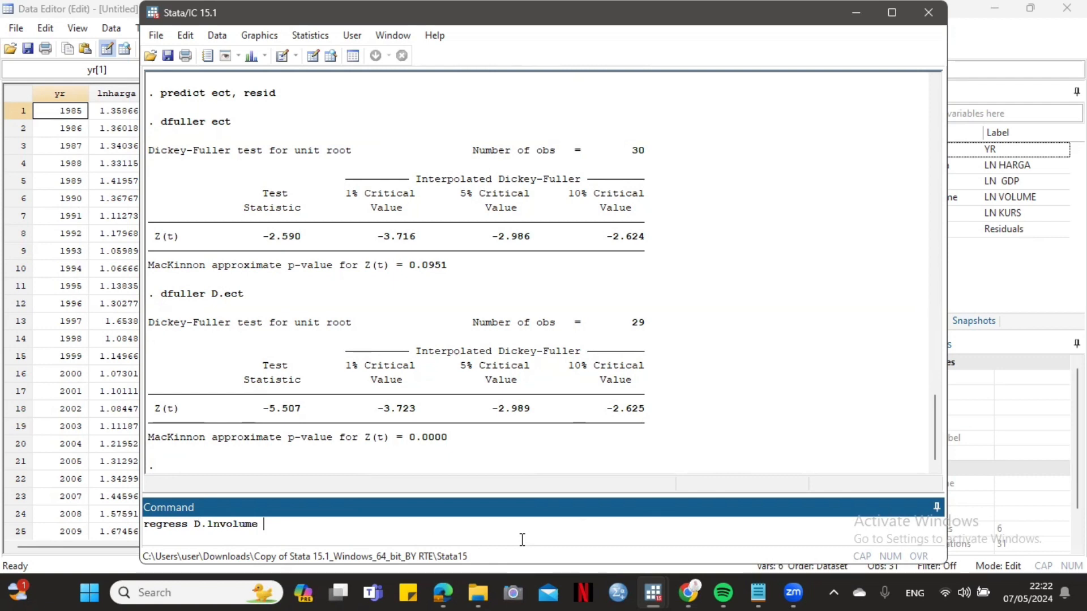
type("D.lnharga D")
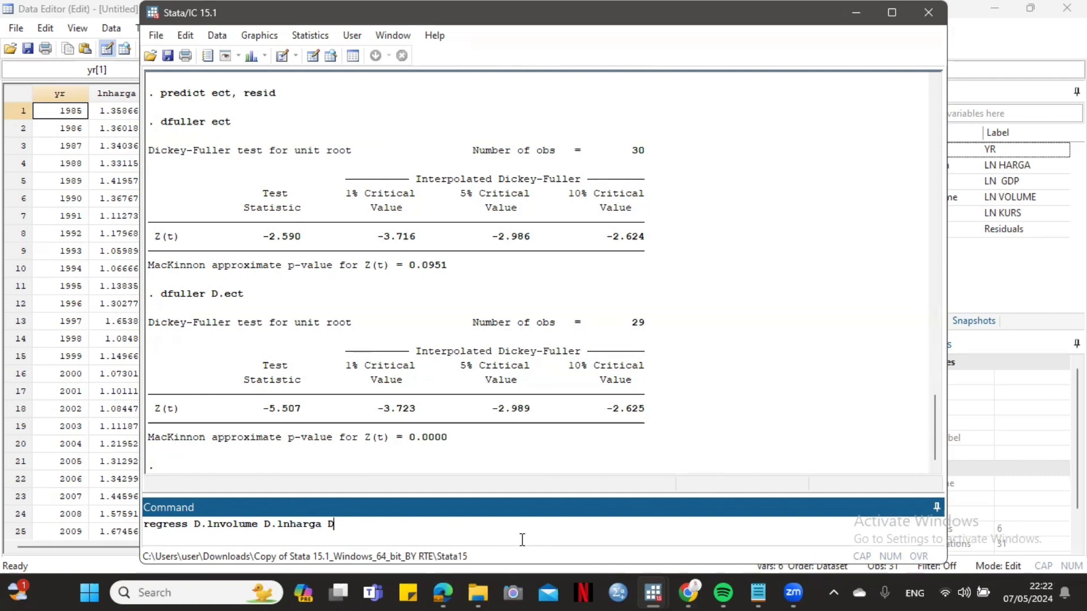
type(".;nkurs")
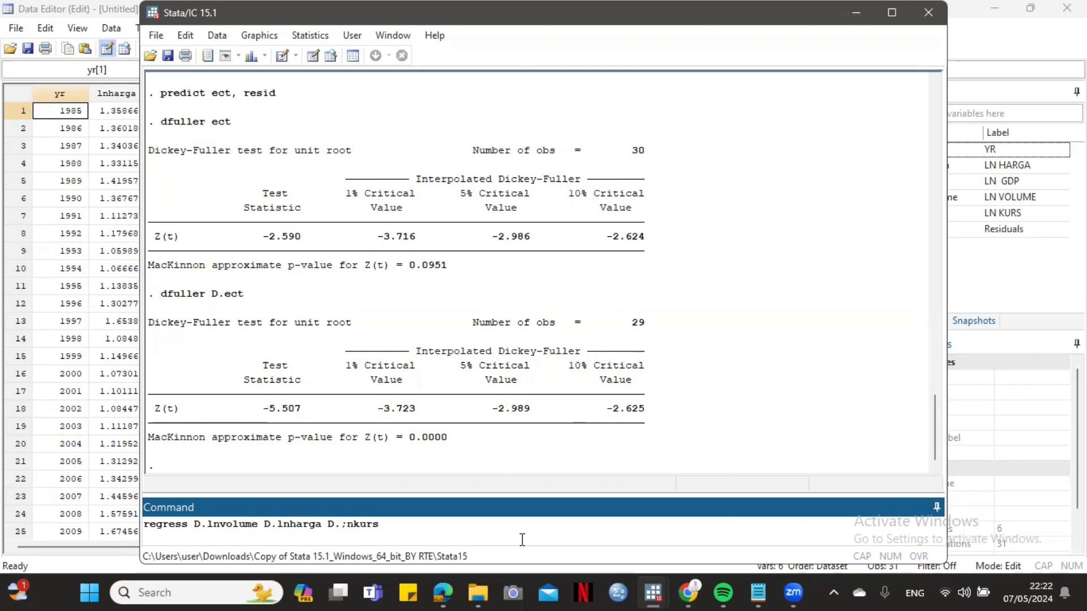
key("BackSpace")
key("BackSpace")
key("BackSpace")
key("BackSpace")
key("BackSpace")
key("BackSpace")
key("BackSpace")
type(".lnkurs L1.ect")
key("Return")
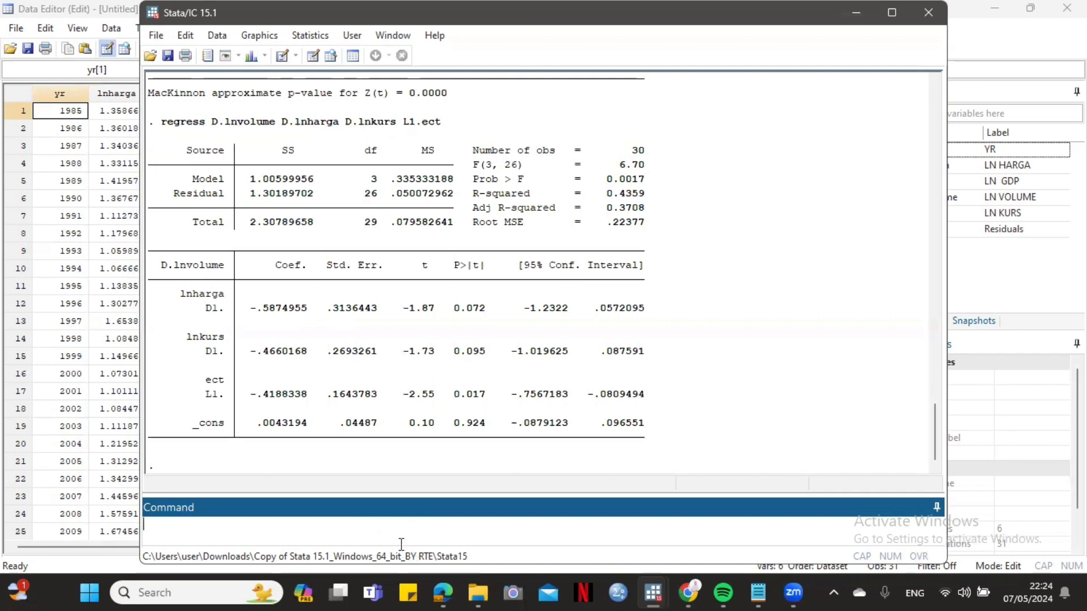
Step: Test the error correction regression for heteroskedasticity with "hettest" and for autocorrelation with "estat bgodfrey"
type("hettest")
key("Return")
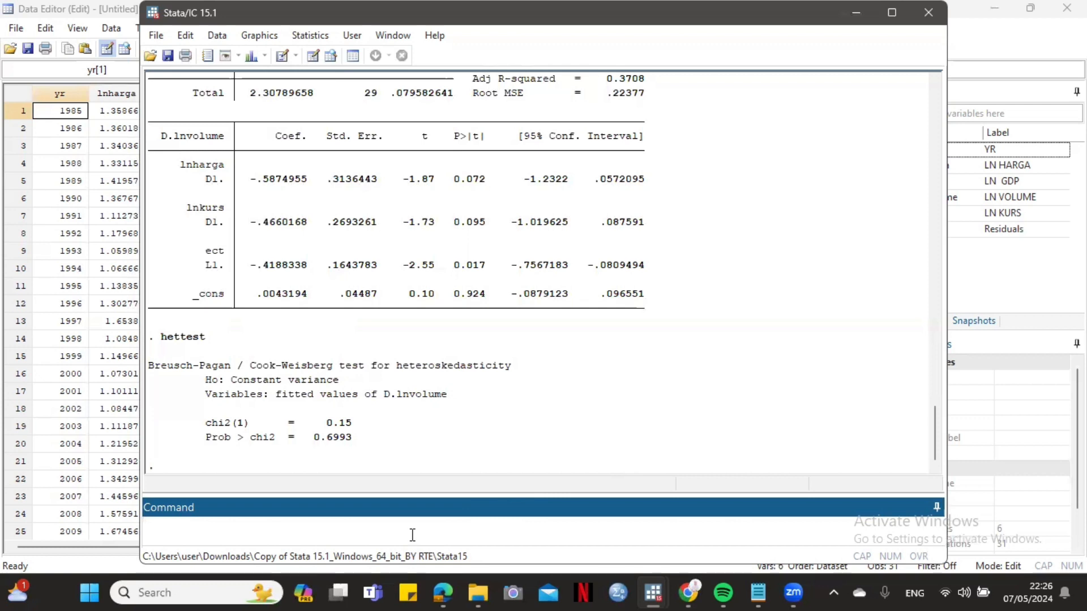
type("estat bgodfrey")
key("Return")
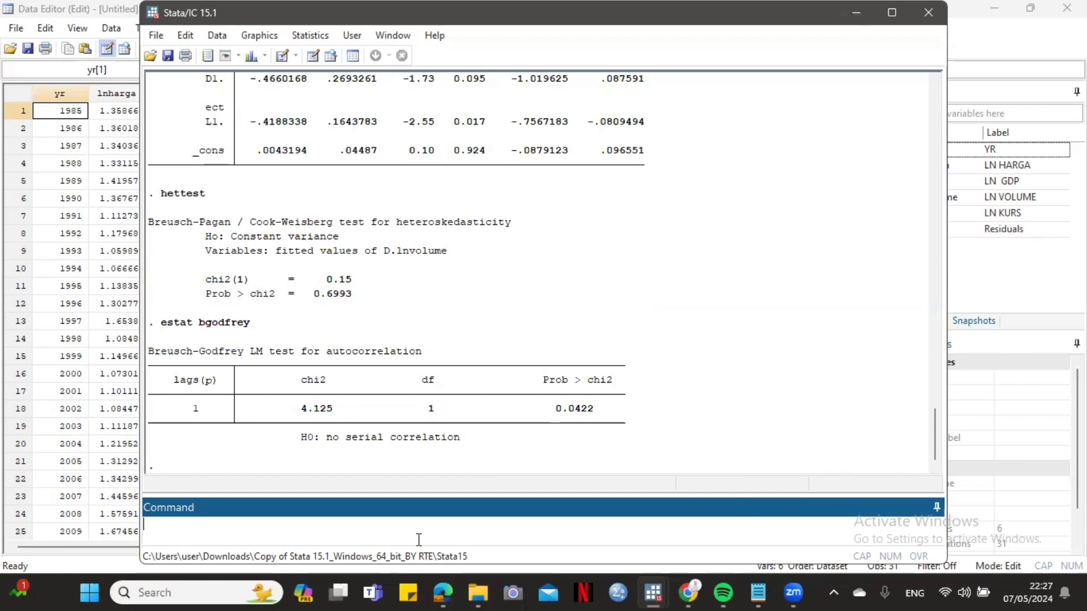
Step: Estimate the differenced model with lagged levels using "regress D.lnvolume D.lnharga D.lnkurs L1.lnvolume L1.lnharga L1.lnkurs"
type("regress")
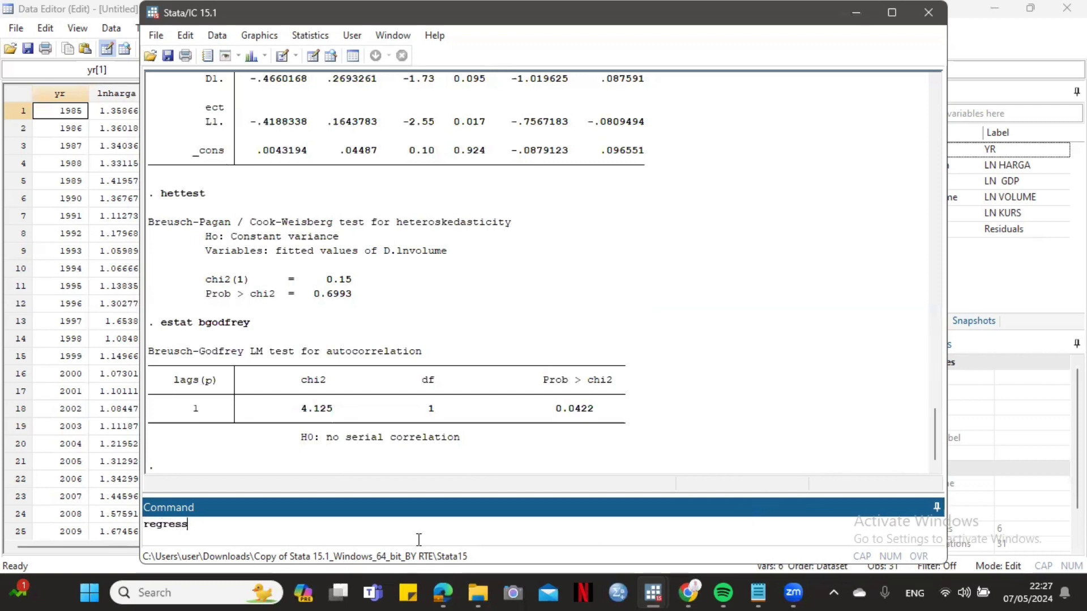
type(" D.lnvolume D.lnh")
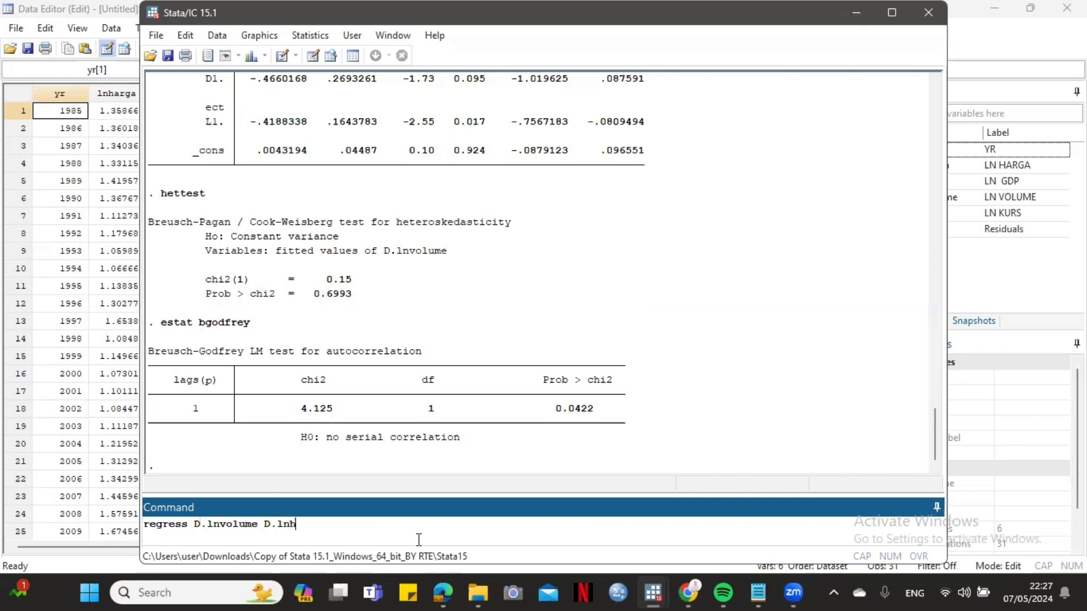
type("arga D.lnkurs D.")
key("BackSpace")
key("BackSpace")
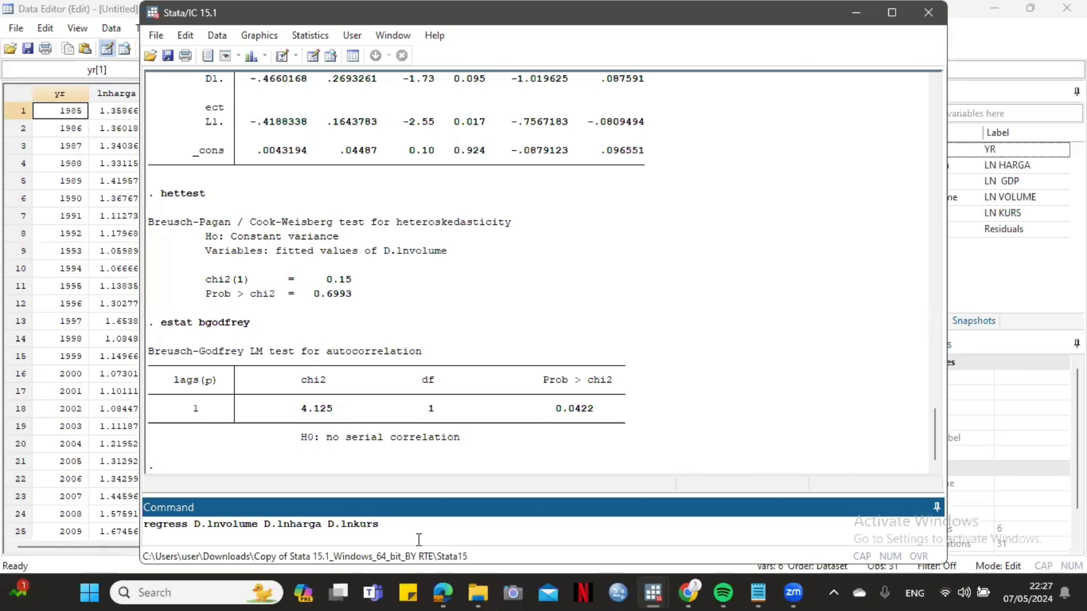
type("L1.")
type("lnvolu")
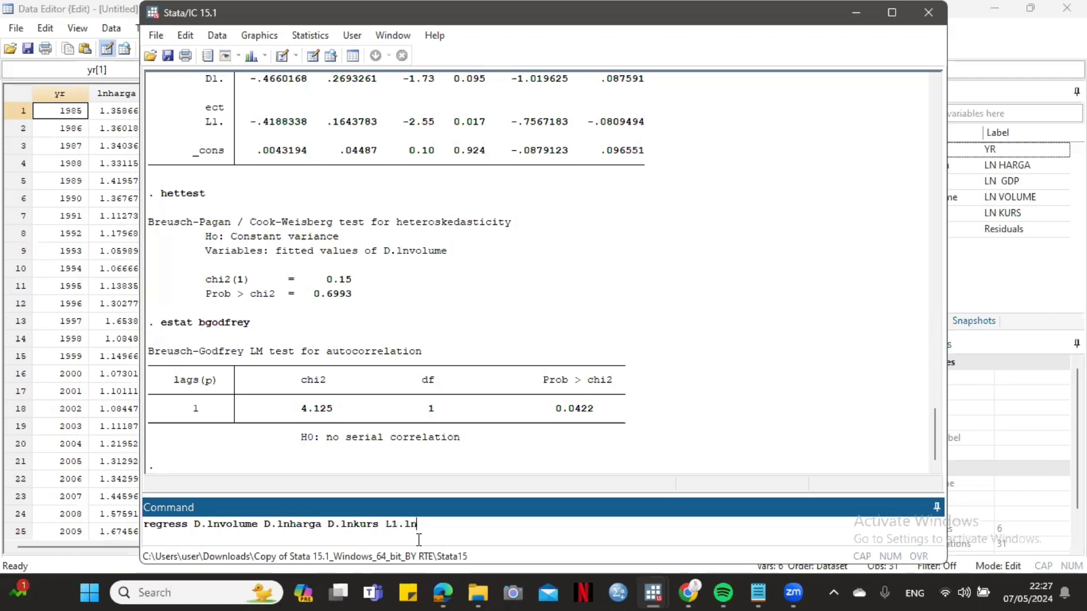
type("me L1.lnharga L1.")
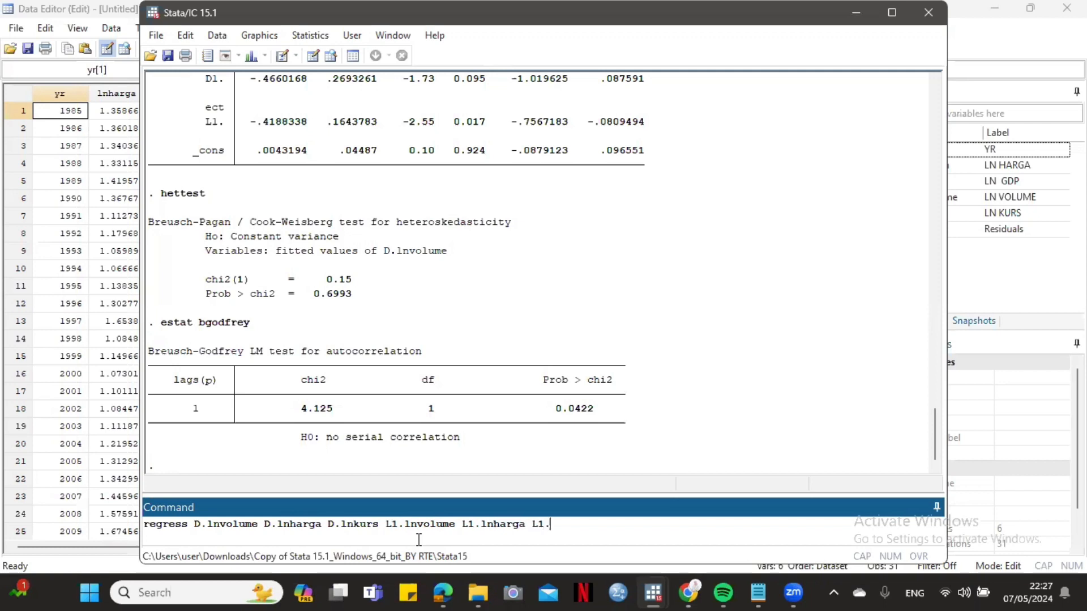
type("lnkurs")
key("Return")
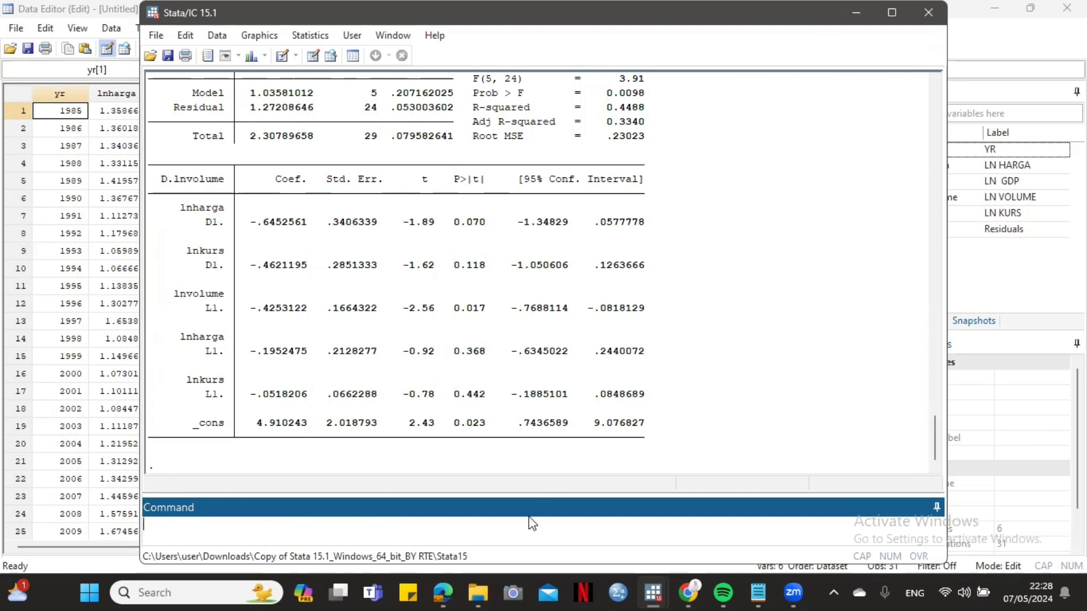
Step: Install the ardl package from SSC and estimate the model with "ardl lnvolume lnharga lngdp lnkurs, lags(1 1 1 1)"
type("ssc install ardl")
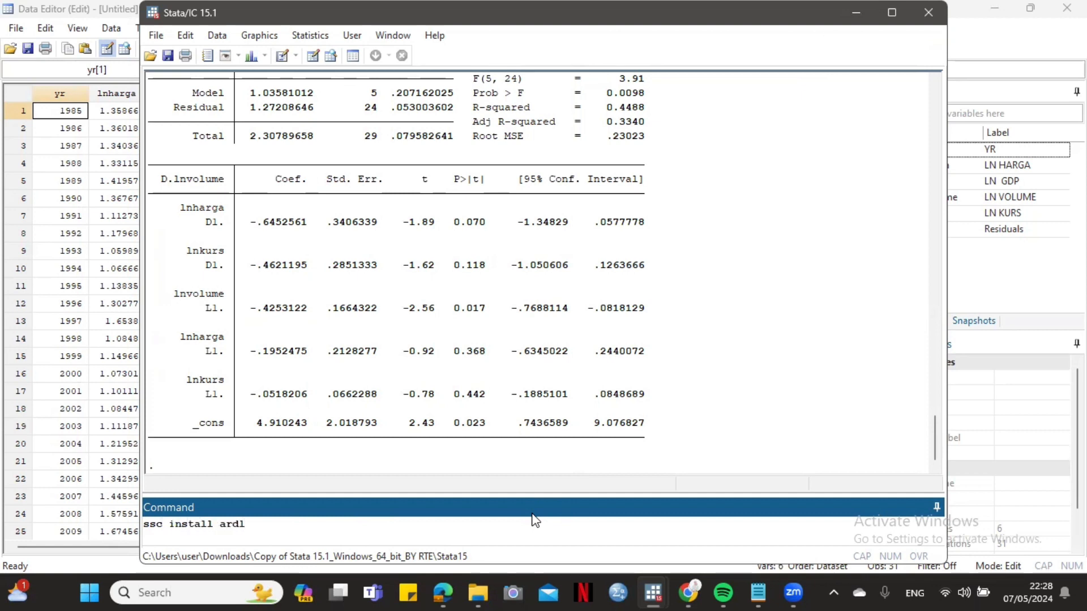
key("Return")
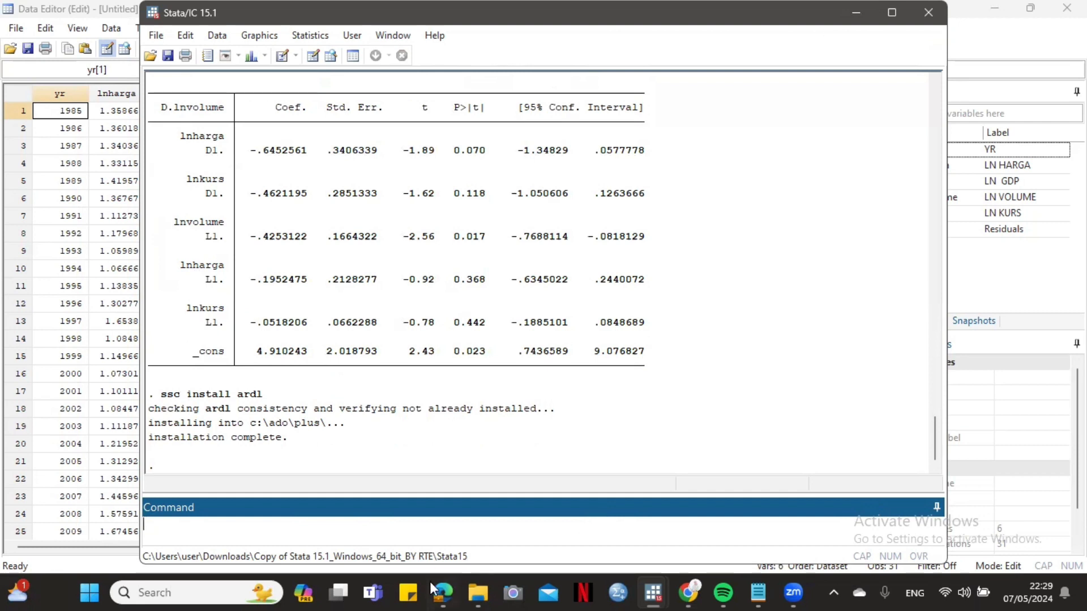
type("ardl lnvo")
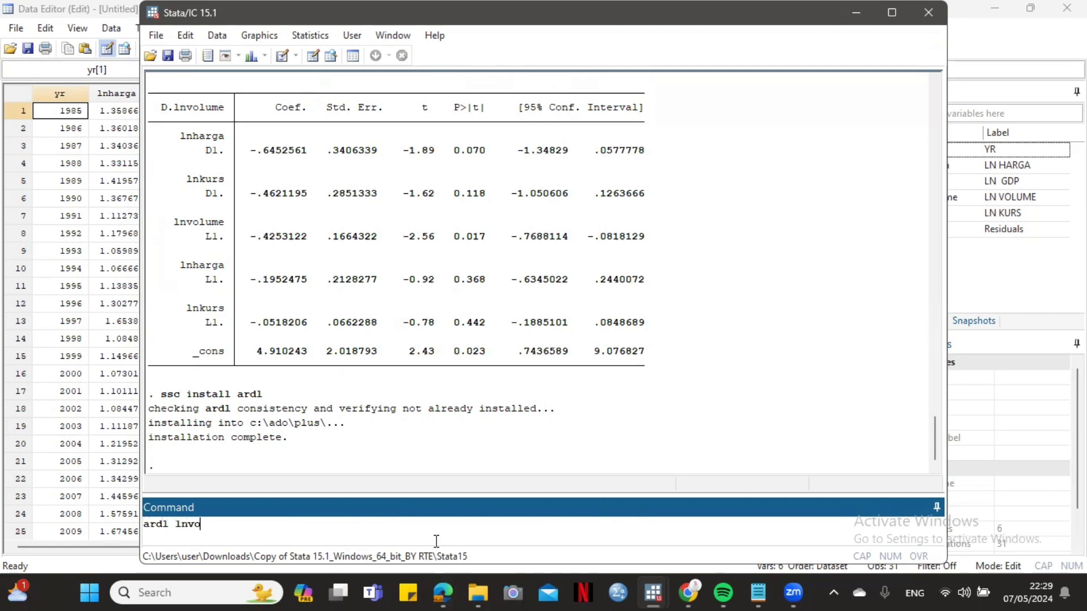
type("lume lnharga ln")
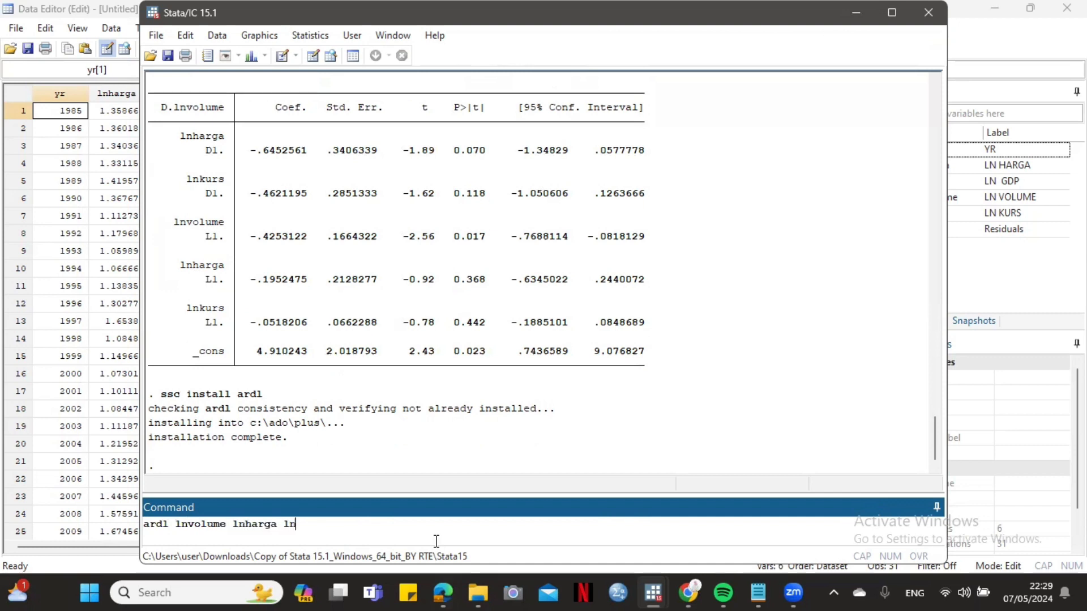
type("gdp lnkurs, ")
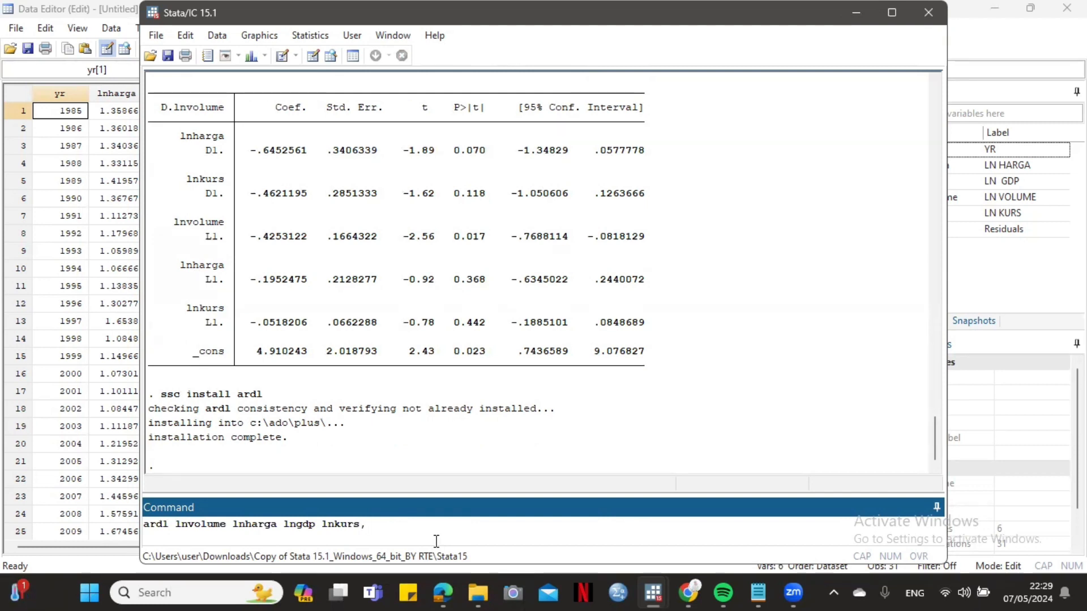
type("lags(1 1 1 1)")
key("Return")
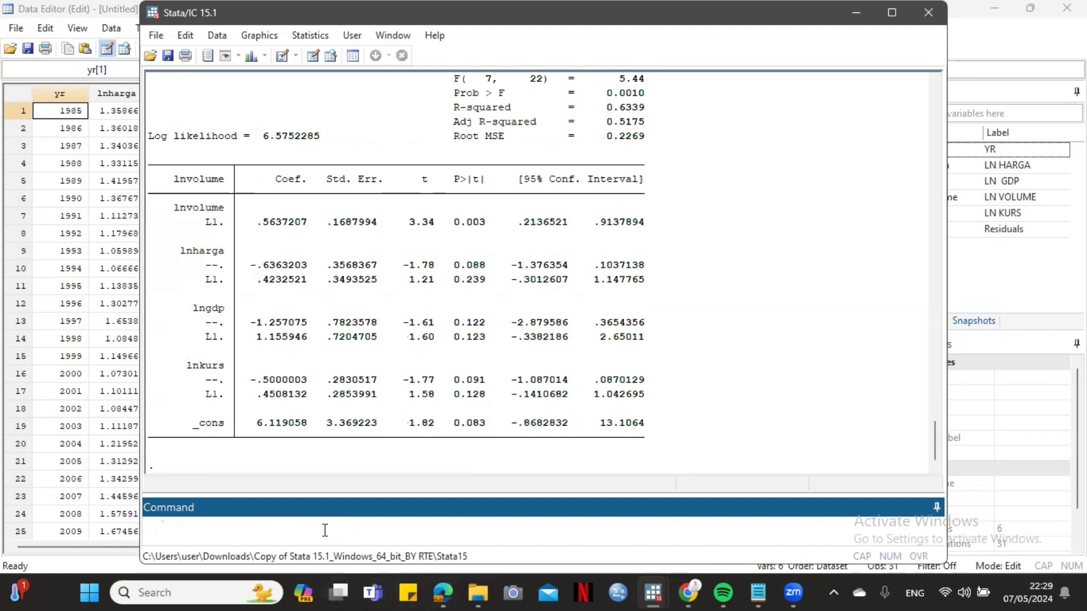
Step: Estimate the ARDL model in error correction form with "ardl lnvolume lnharga lngdp lnkurs, lags(1 1 1 1) ec1"
type("ardl lnvolume")
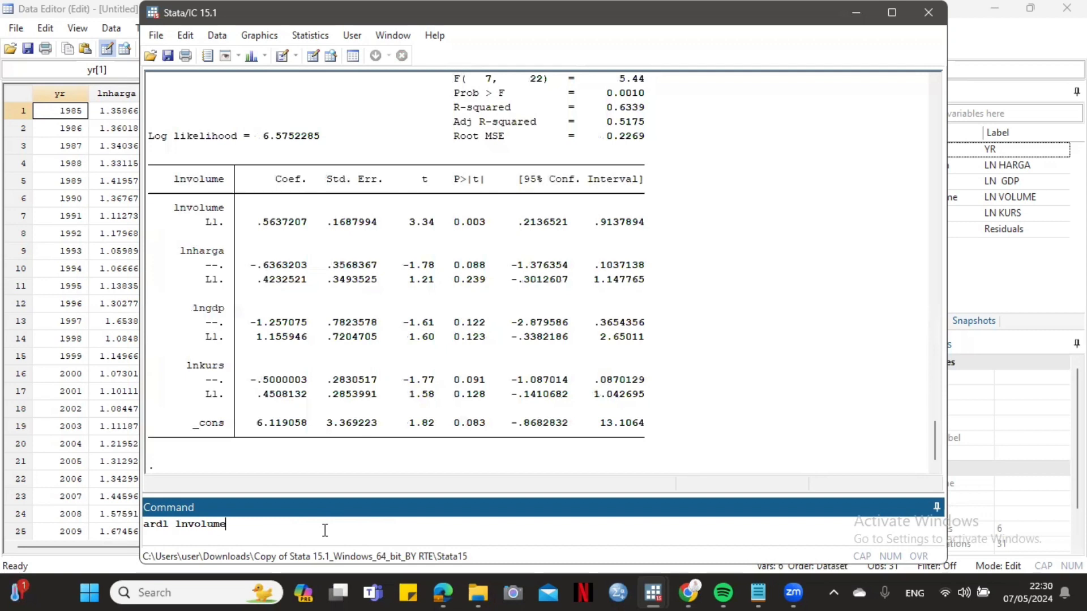
type(" lnharga lngdp")
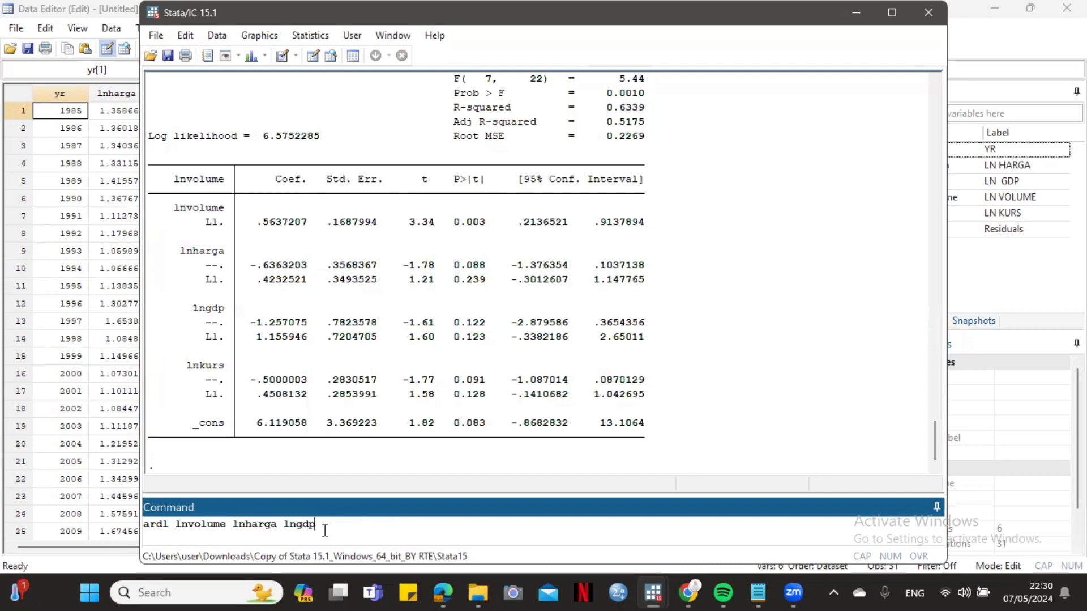
type(" lnkurs")
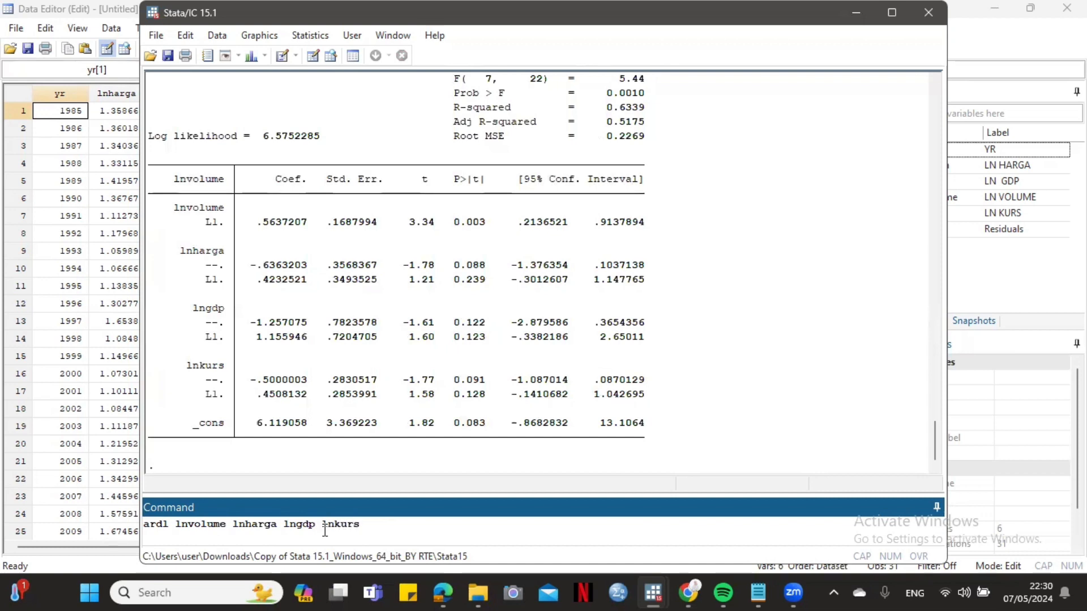
type(", lags(1 1 1 1) ect")
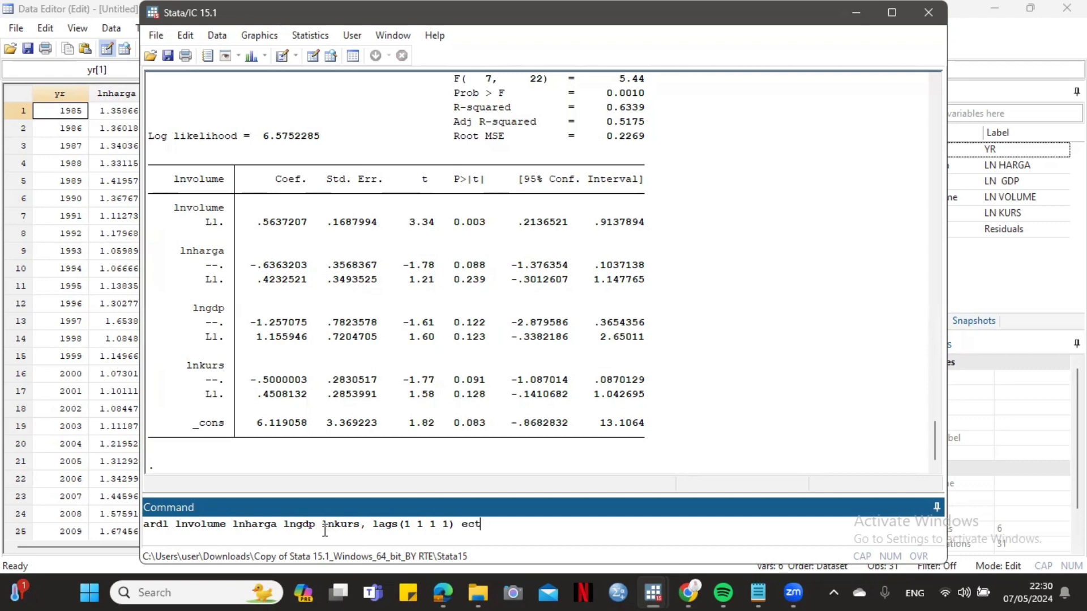
key("BackSpace")
type("1")
key("Return")
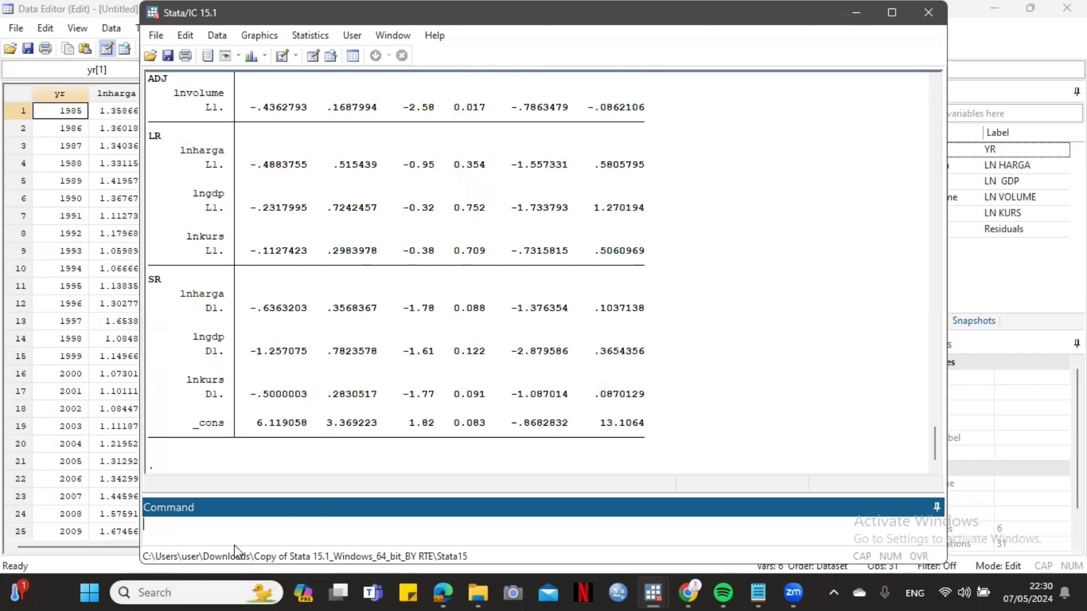
Step: Try to test the ARDL model for a level relationship with "estat estest"
type("estat")
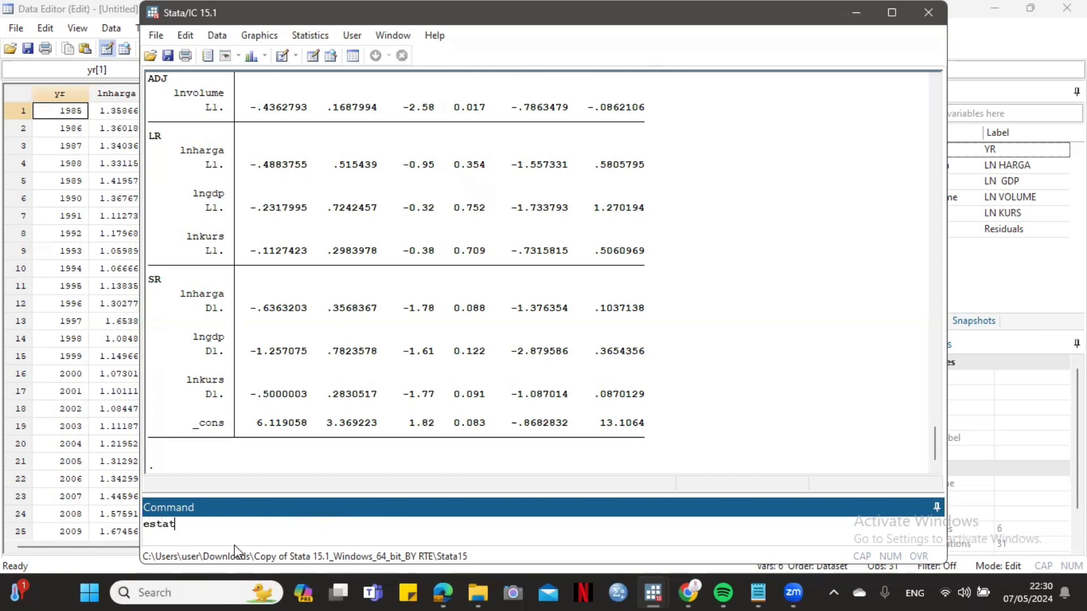
type(" estest")
key("Return")
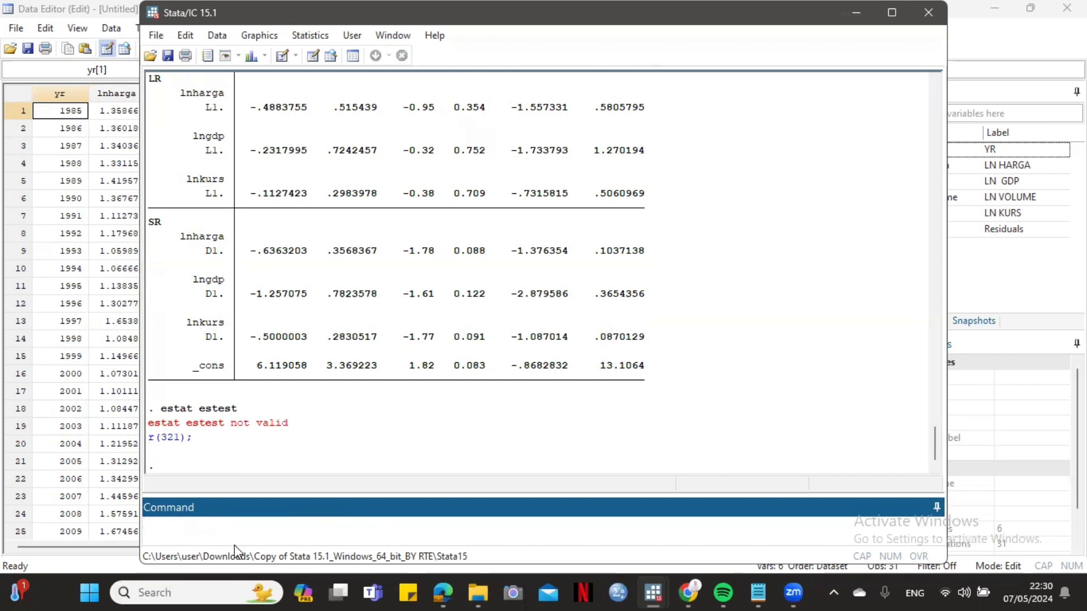
Step: Run the bounds test for a level relationship on the ARDL model with "estat ectest"
type("es")
type("tat")
type(" e")
type("cstat")
key("BackSpace")
key("BackSpace")
key("BackSpace")
key("BackSpace")
type("test")
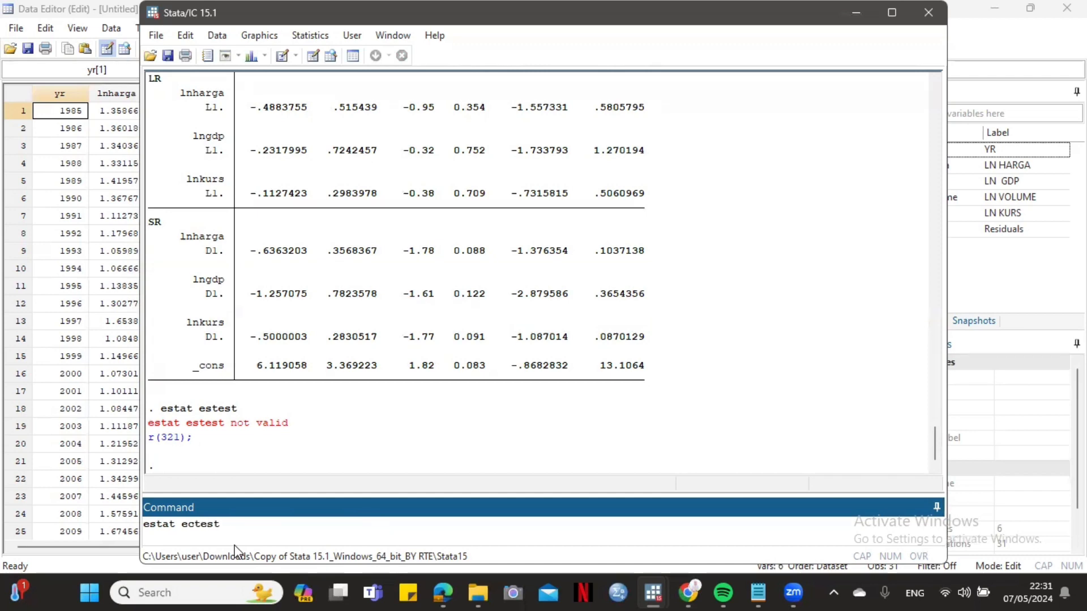
key("Return")
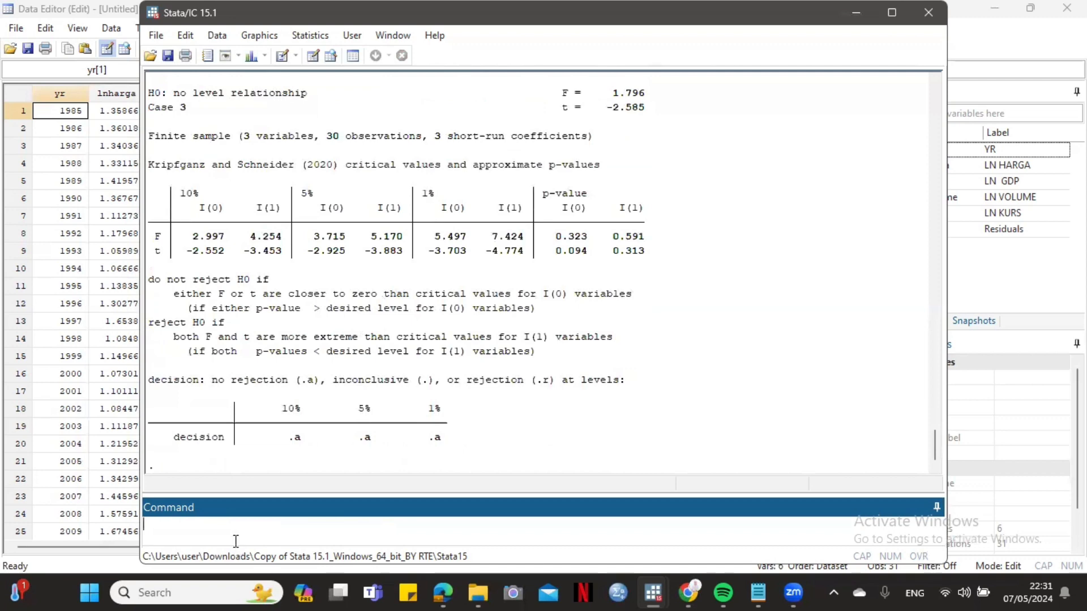
Step: Examine the bounds test's F and t statistics against the critical values, p-values and decision table
scroll(320, 303, "up", 2)
scroll(321, 301, "up", 1)
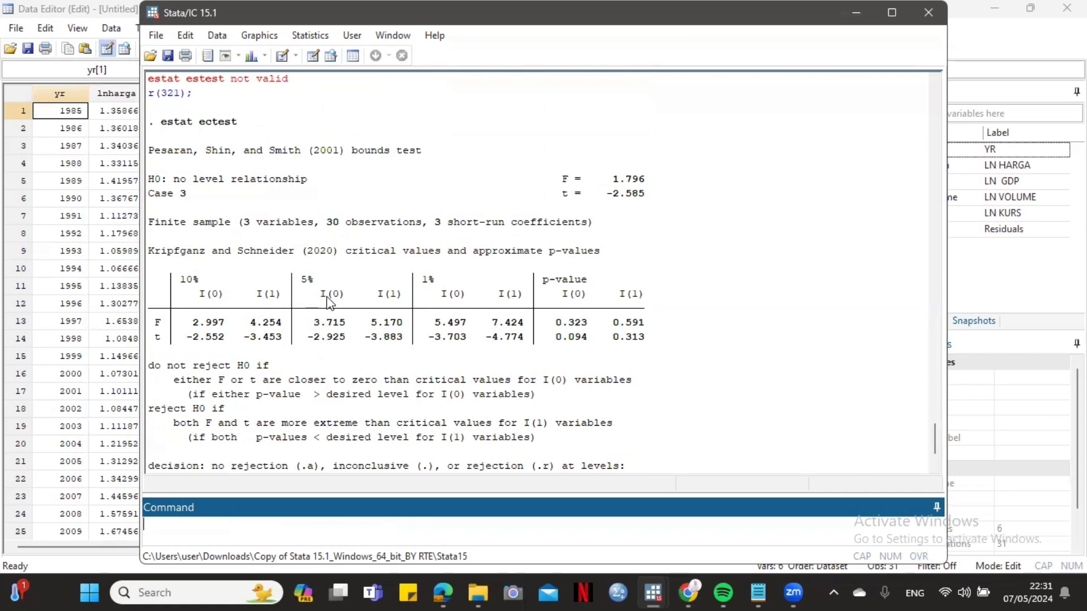
scroll(387, 291, "up", 1)
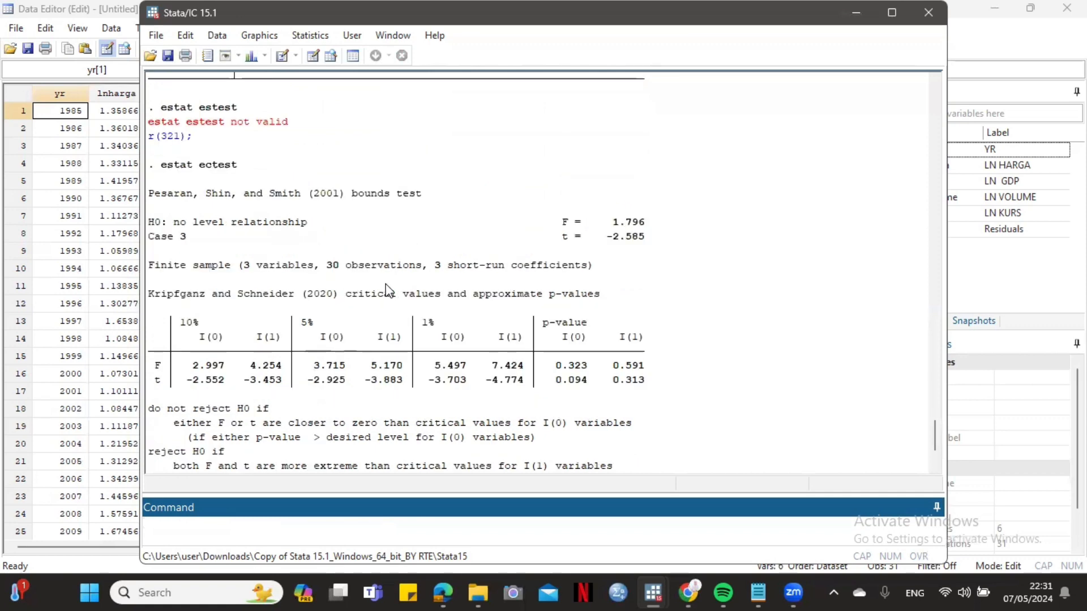
scroll(387, 290, "down", 2)
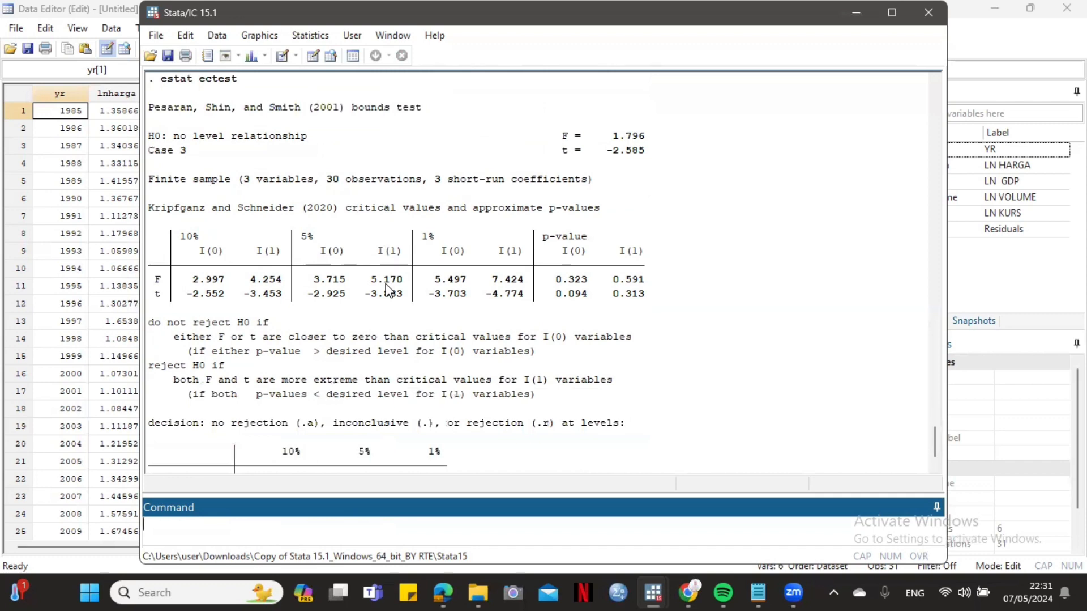
scroll(387, 290, "down", 1)
scroll(387, 290, "up", 1)
scroll(389, 290, "down", 1)
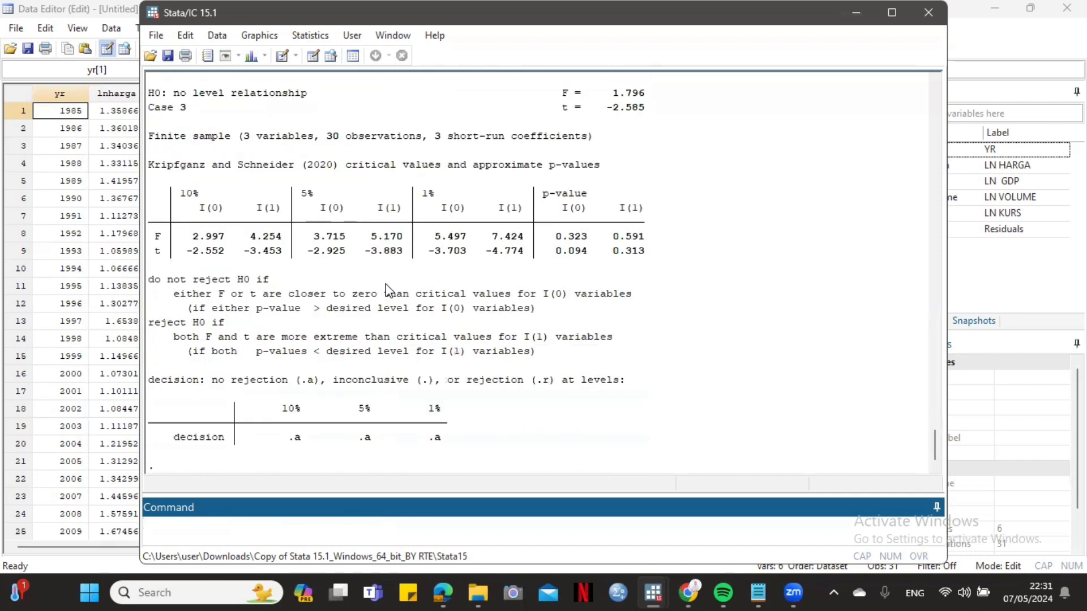
scroll(387, 291, "up", 3)
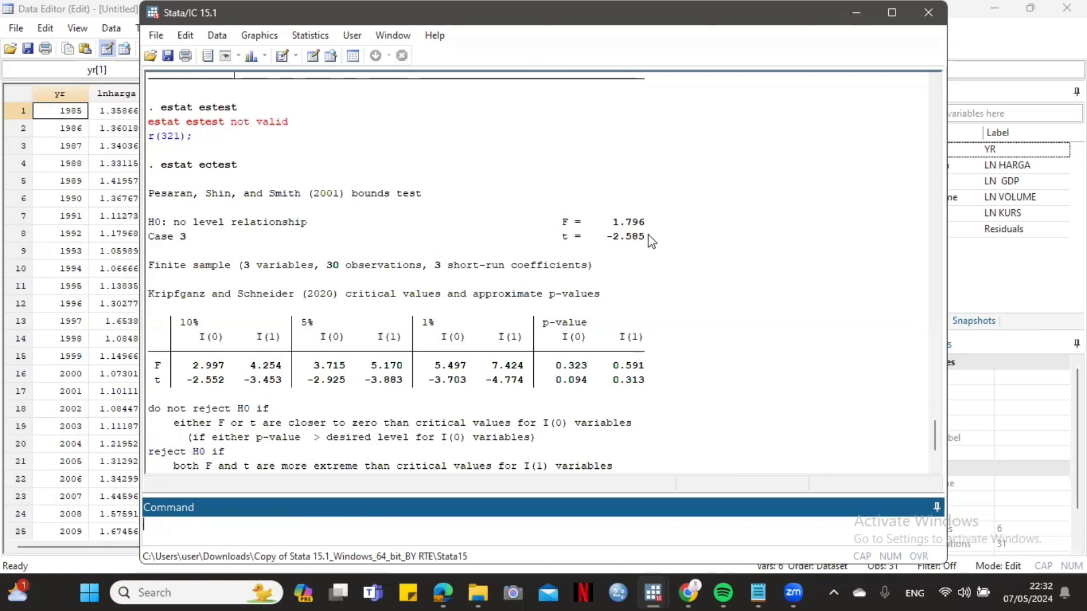
scroll(684, 238, "down", 2)
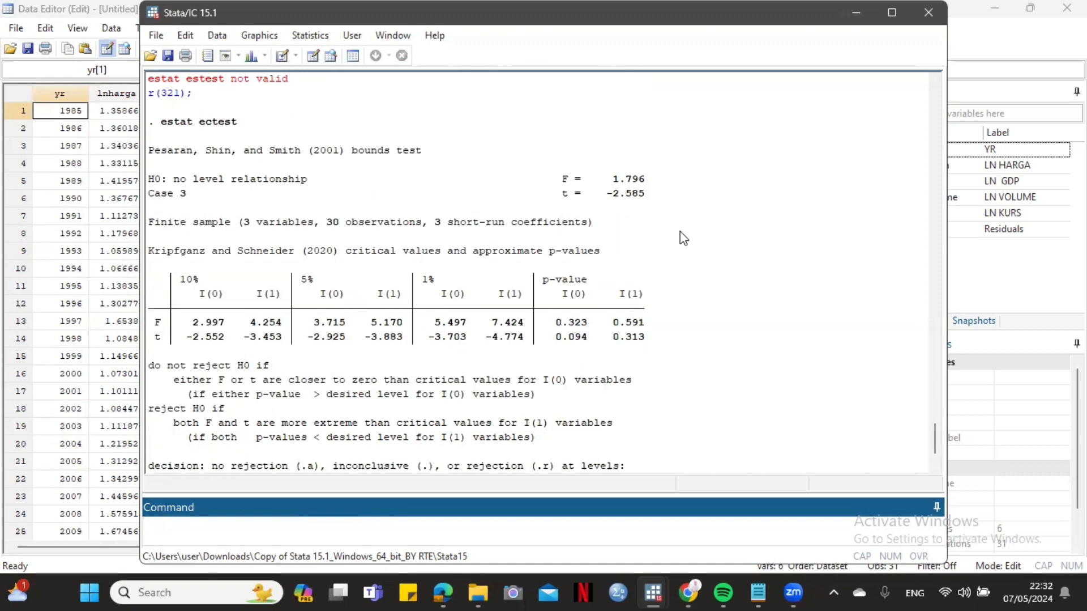
scroll(684, 238, "up", 2)
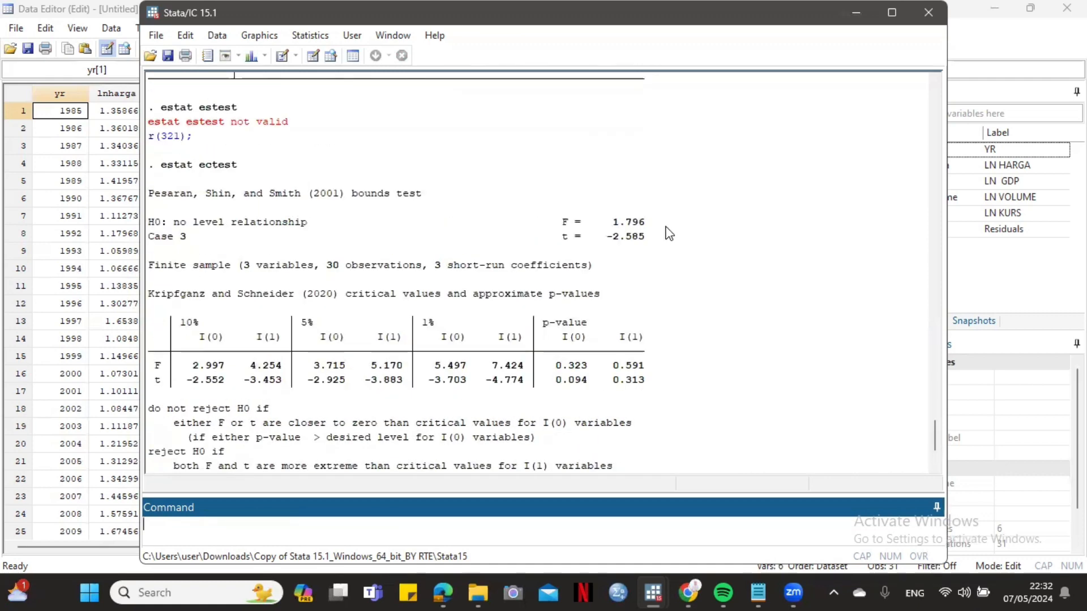